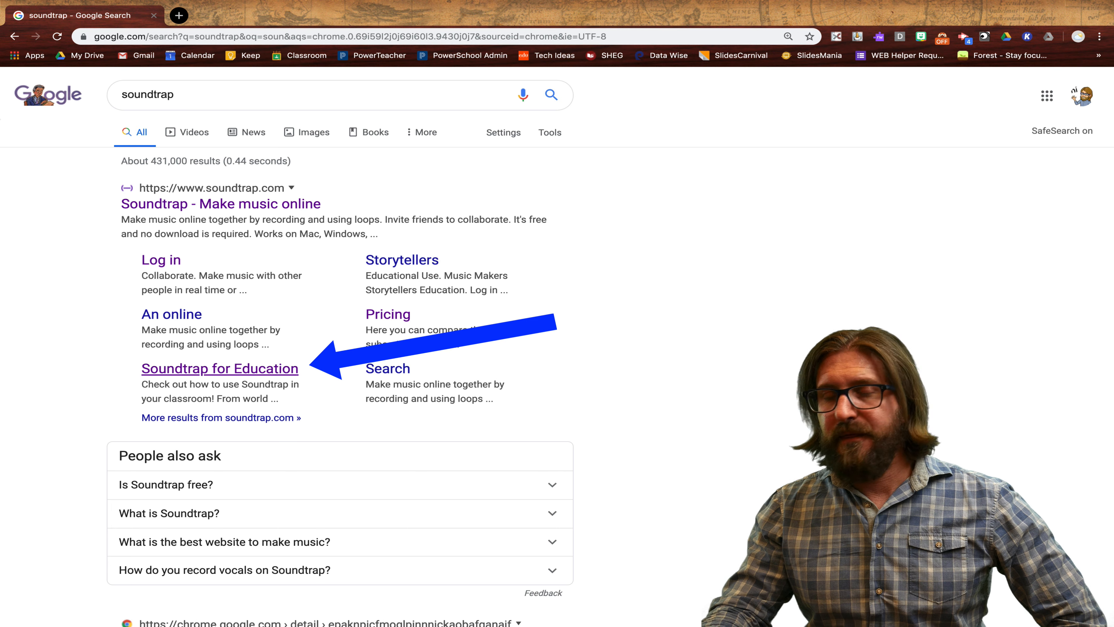
Step: Enter Soundtrap for Education as a teacher and open the Courses section of its resources
click(219, 369)
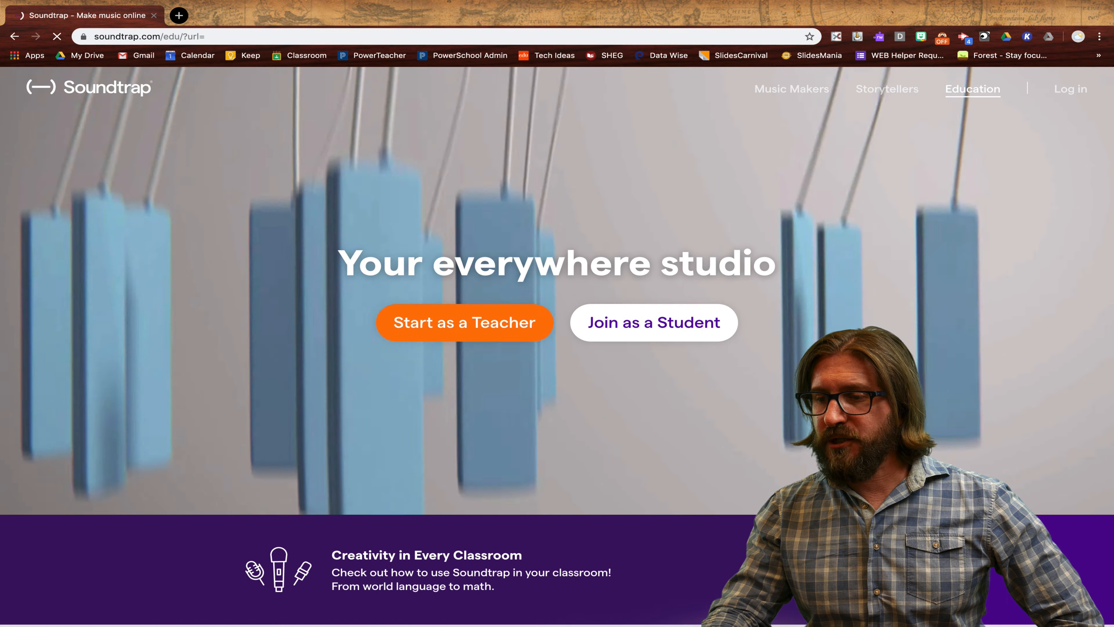
click(465, 329)
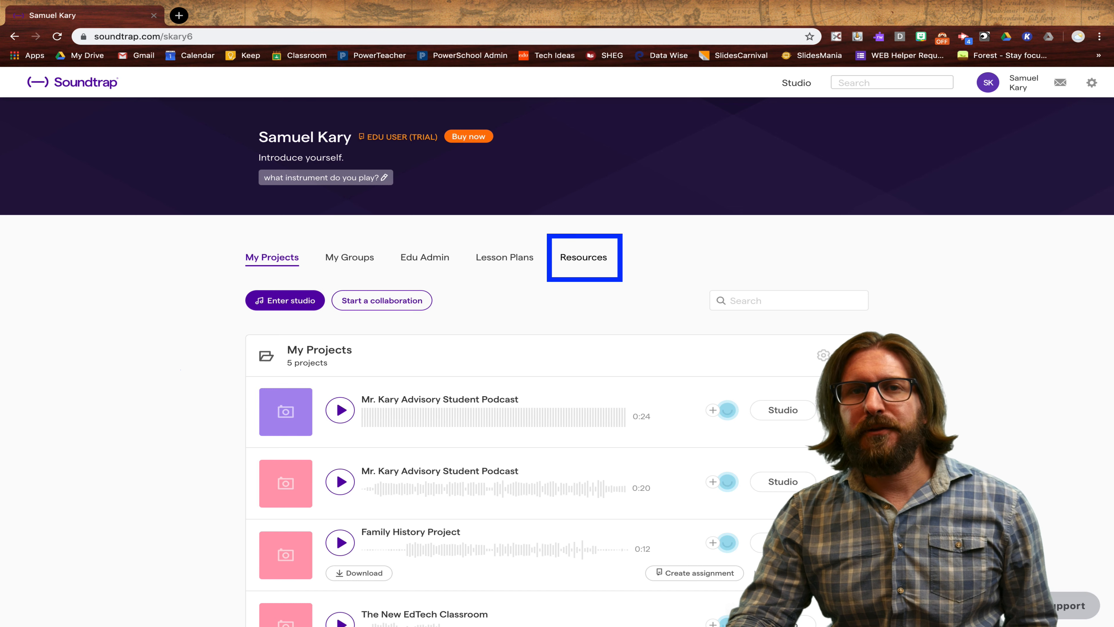
click(583, 257)
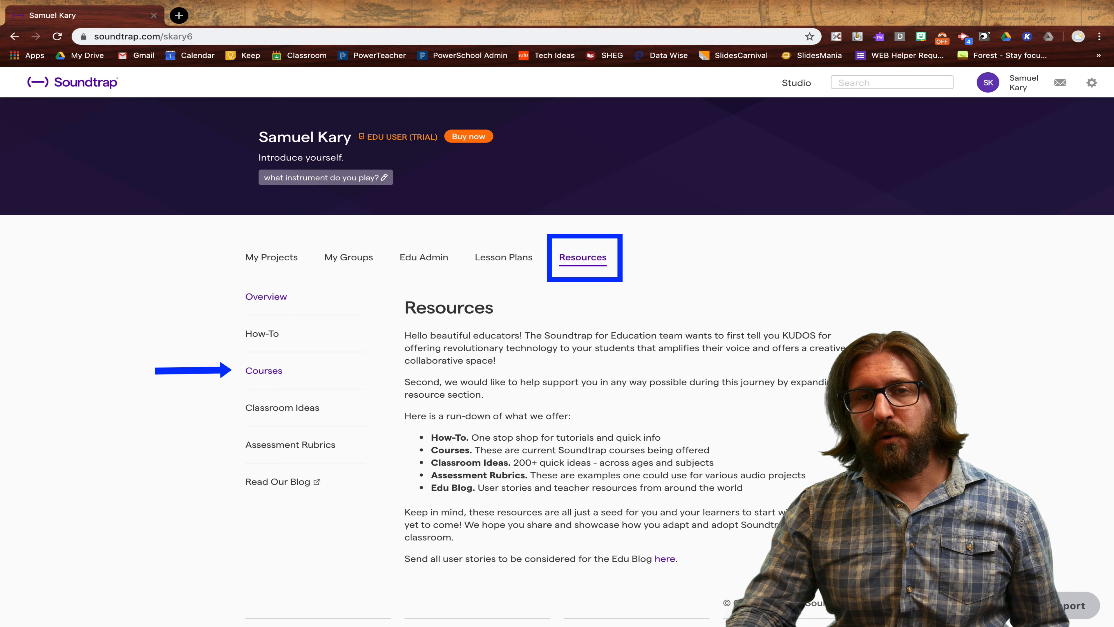
click(264, 370)
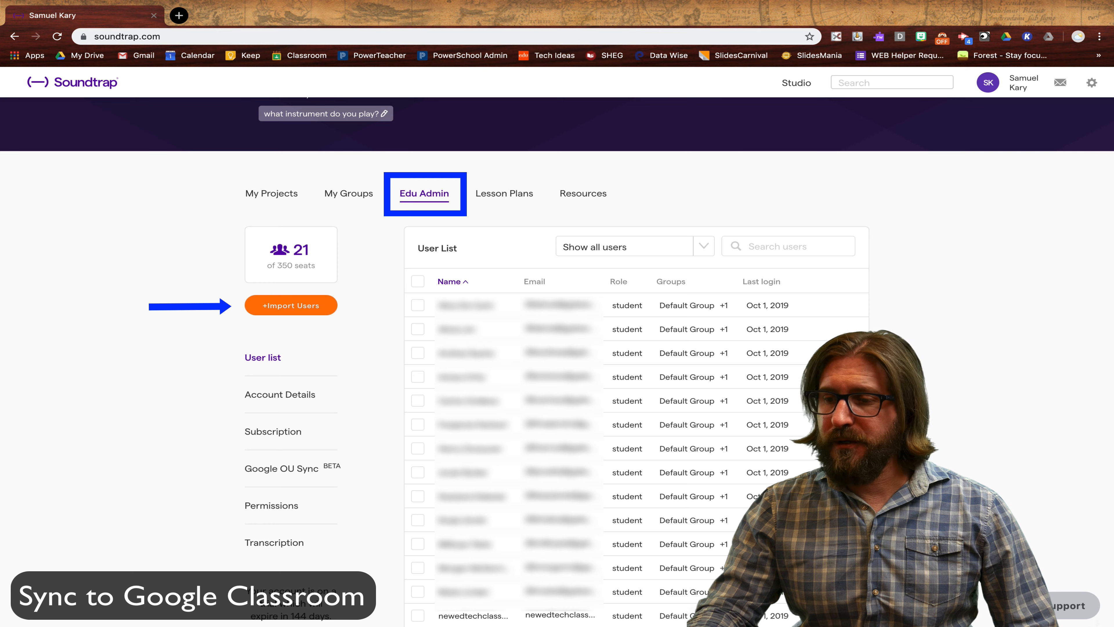
Step: Import all listed users from the New EdTech Classroom Google Classroom class into the Default Group
click(291, 305)
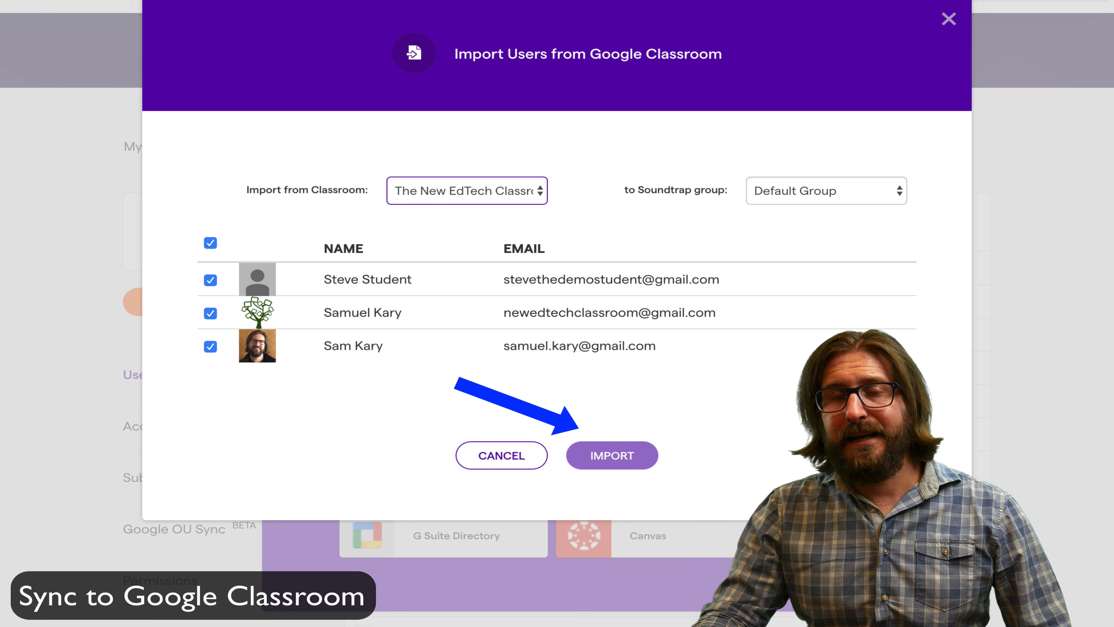
click(612, 455)
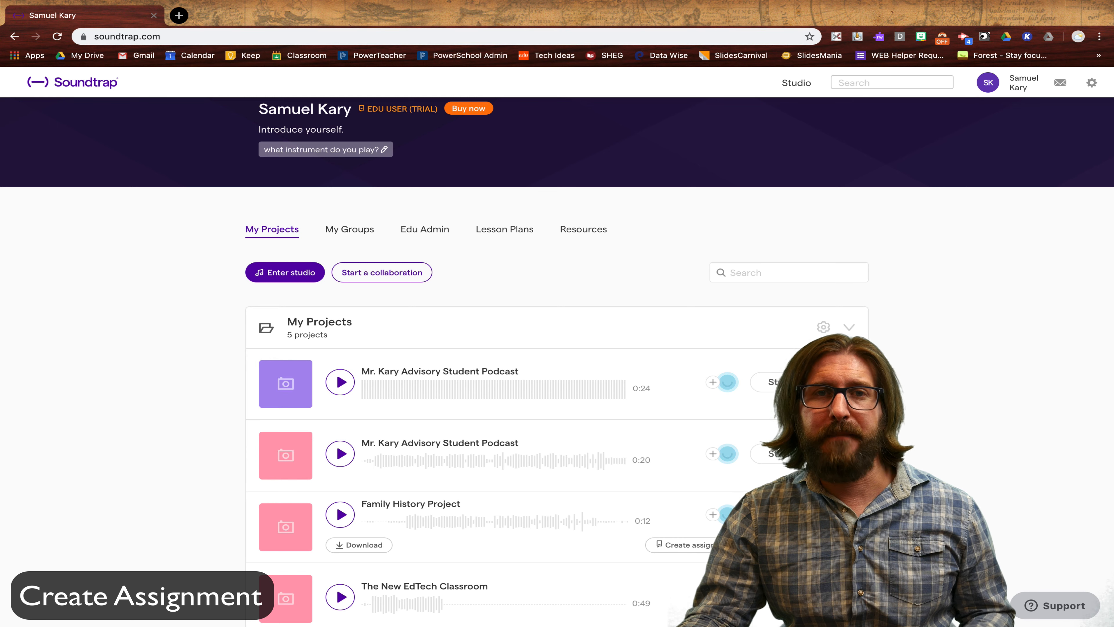
Step: Create a podcast project named Demo podcast in the studio
scroll(557, 307, down, 2)
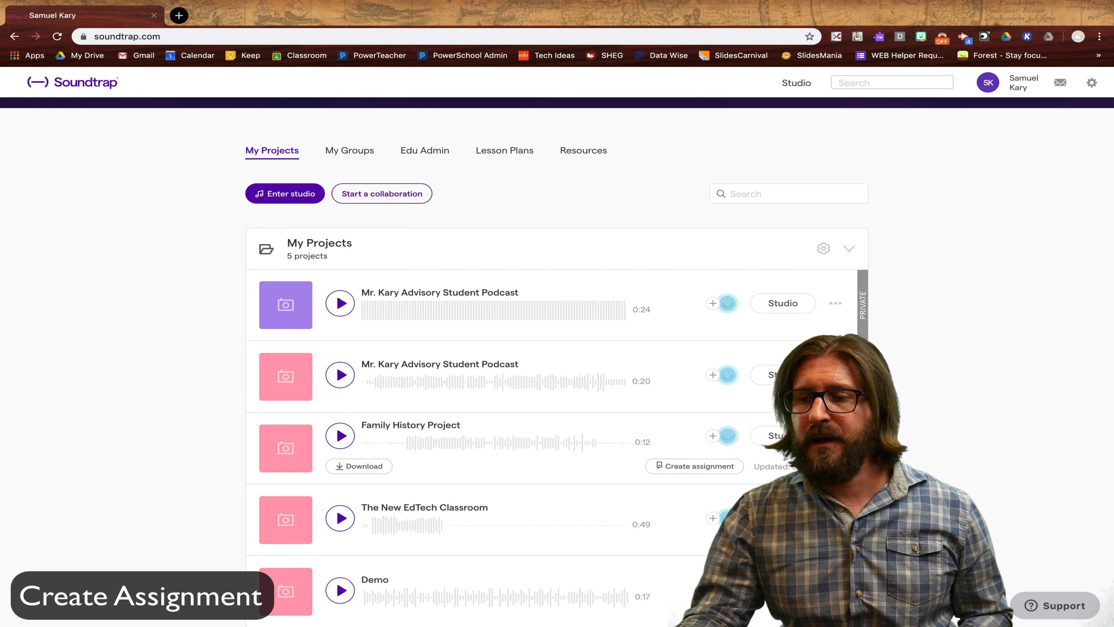
click(285, 194)
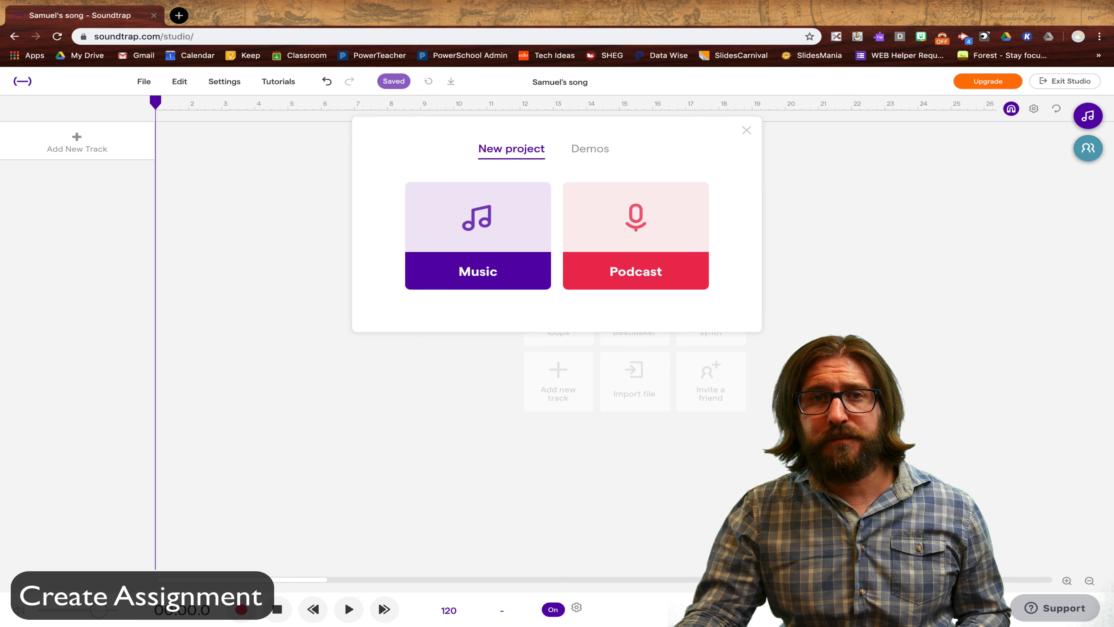
click(635, 271)
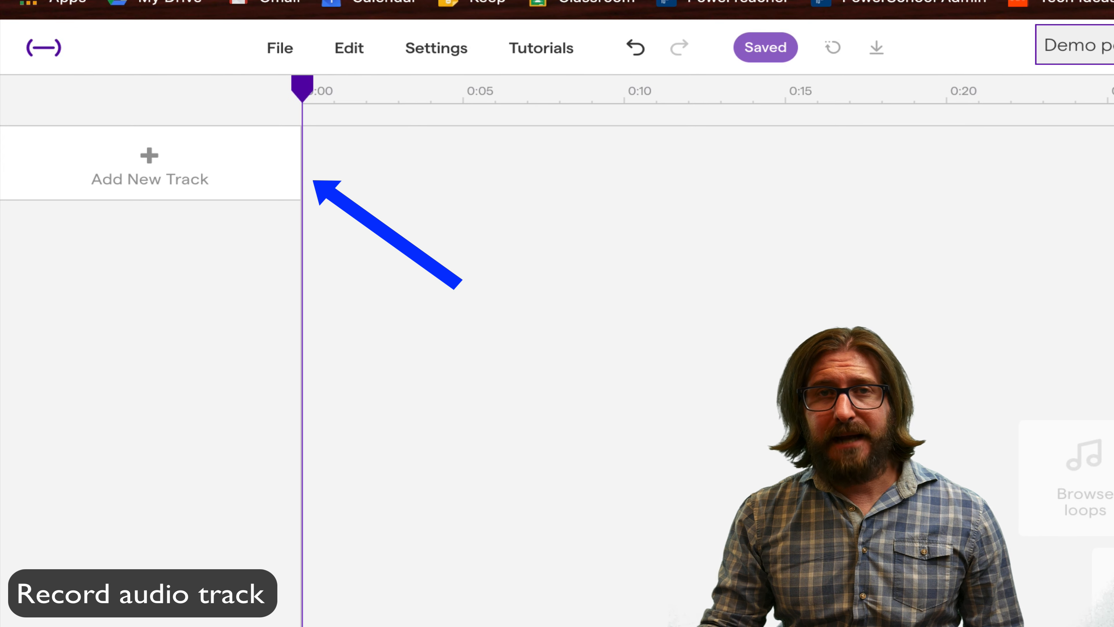
Step: Add a voice and microphone track, record about 10 seconds of speech on it and play the recording back
click(150, 167)
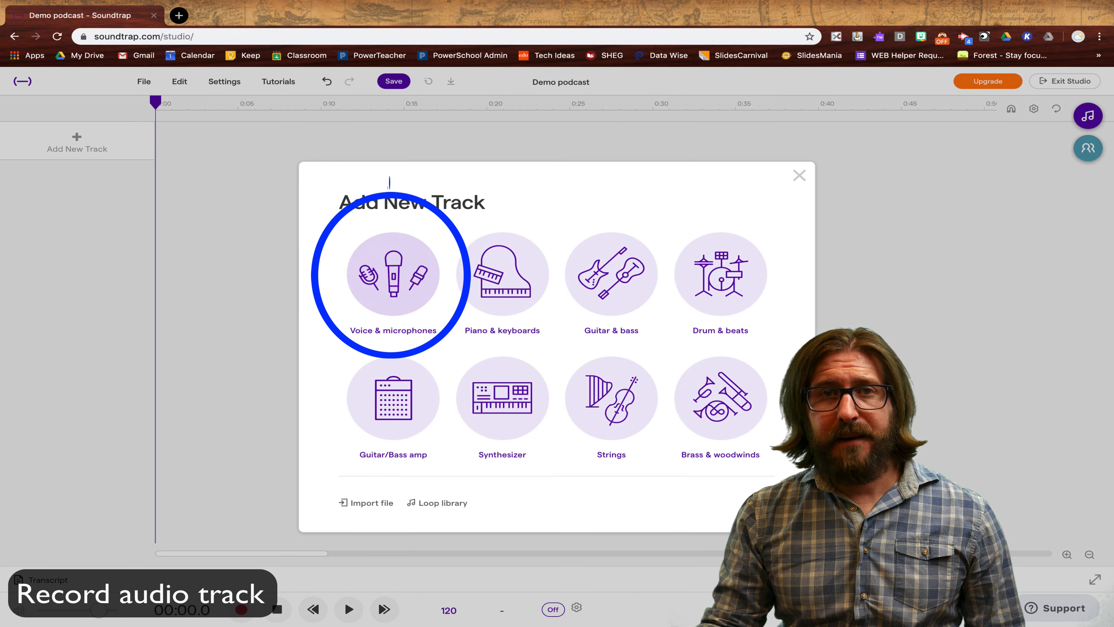
click(393, 274)
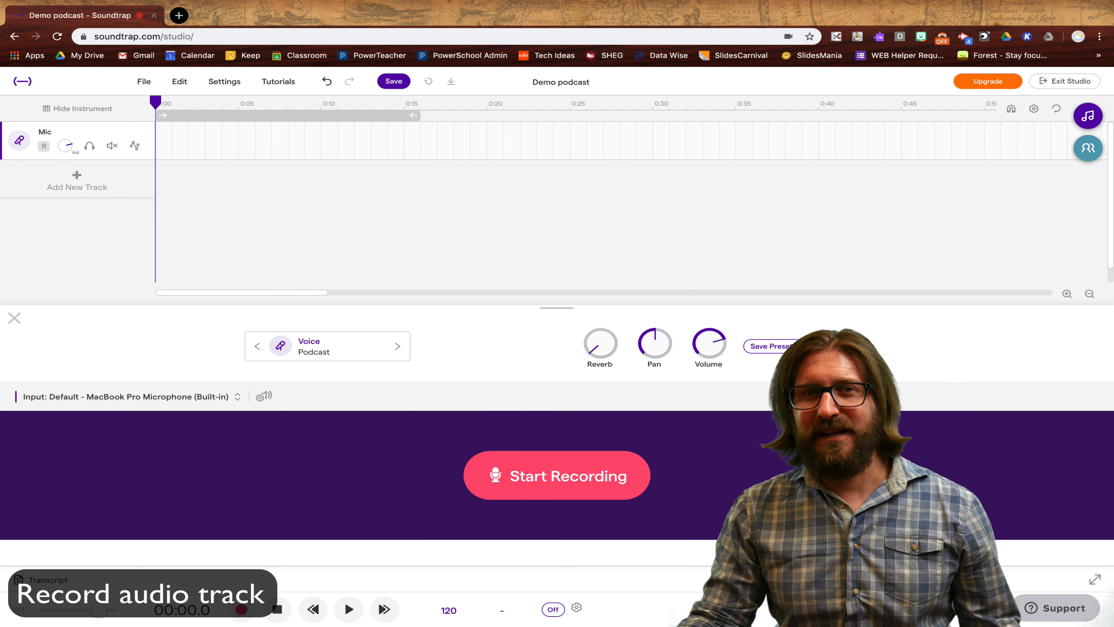
key(r)
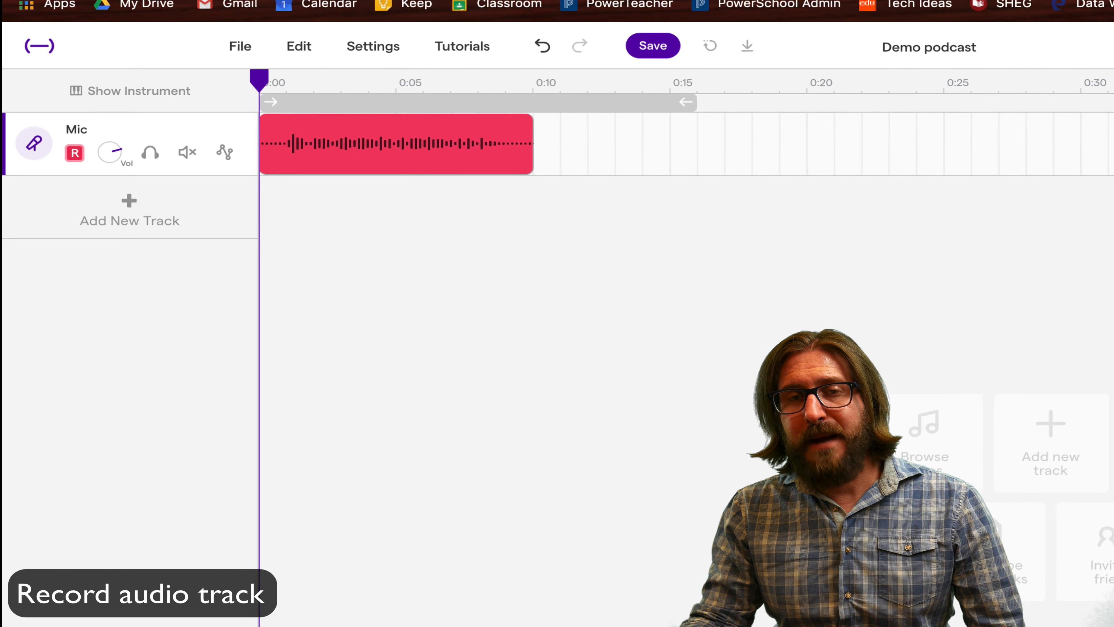
key(space)
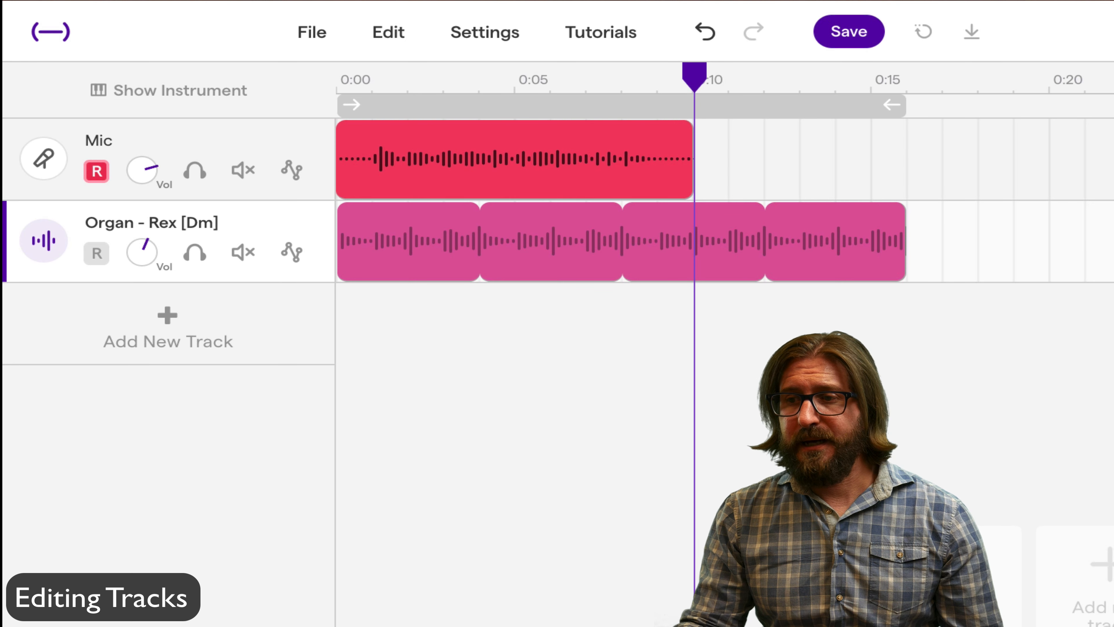
Step: Move the Mic recording to start at about 0:08 and shorten the Organ - Rex loop to two repeats
drag(509, 169, 785, 180)
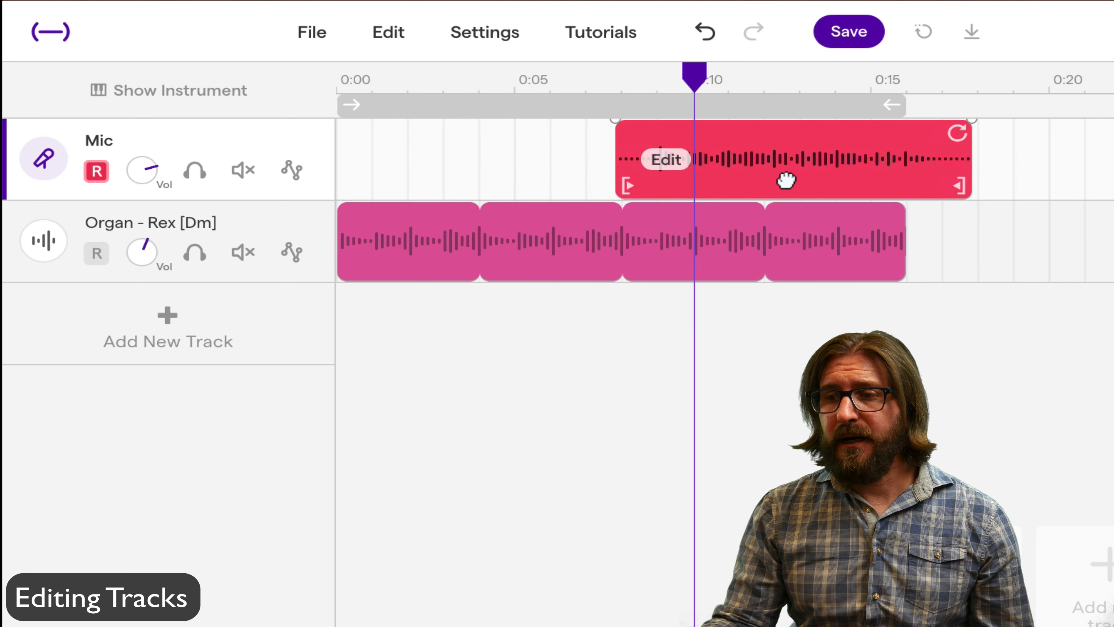
click(895, 245)
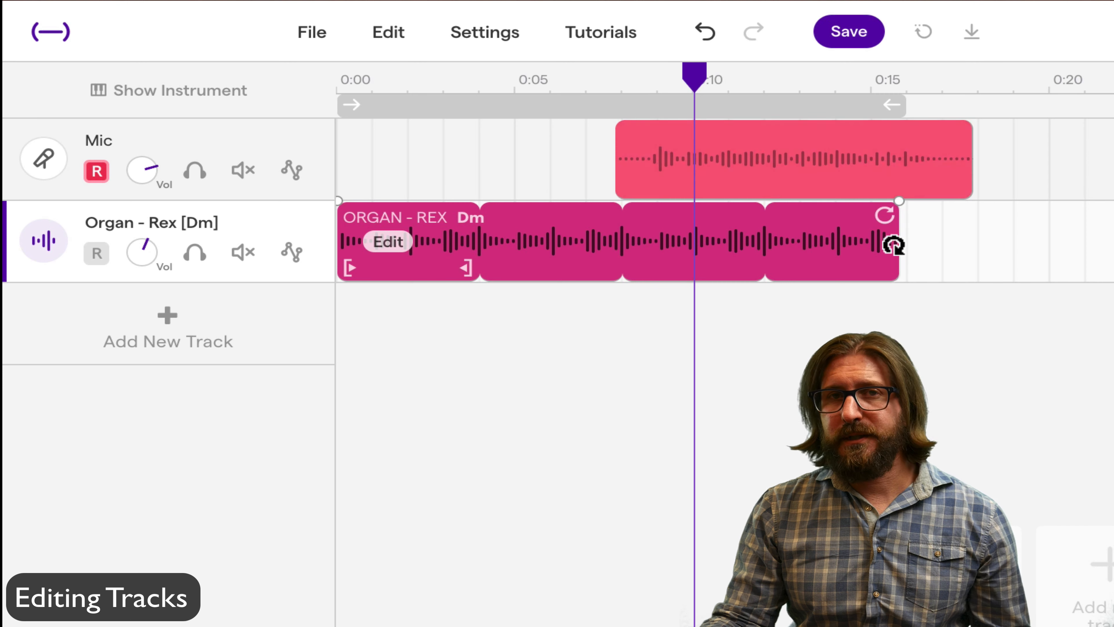
mouse_move(894, 245)
mouse_down()
mouse_move(694, 229)
mouse_move(908, 252)
mouse_move(896, 256)
mouse_up()
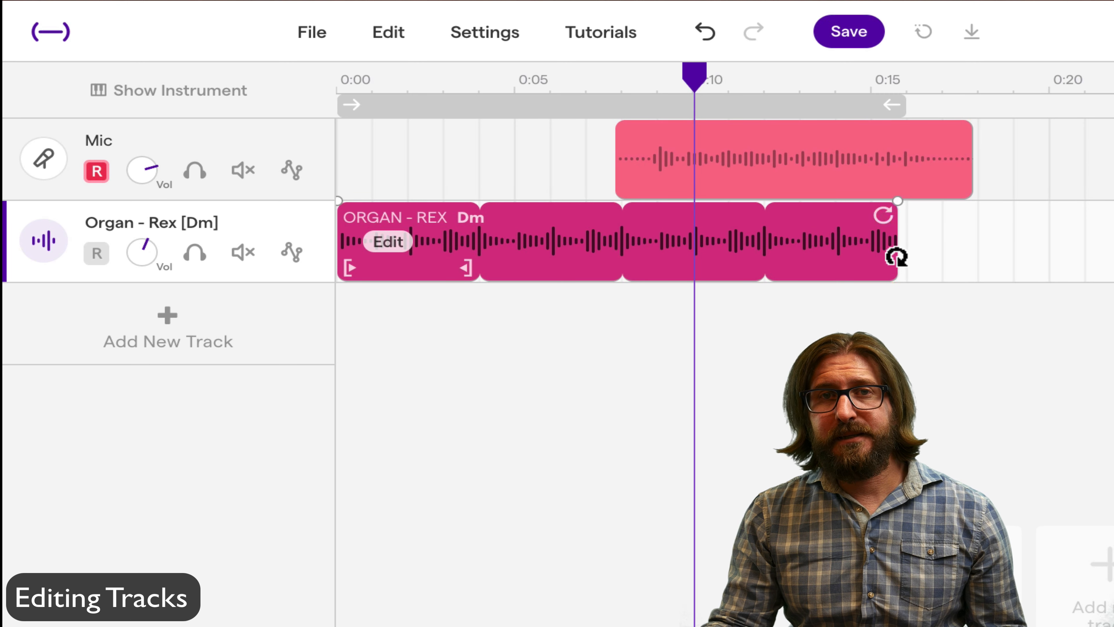
drag(895, 256, 621, 233)
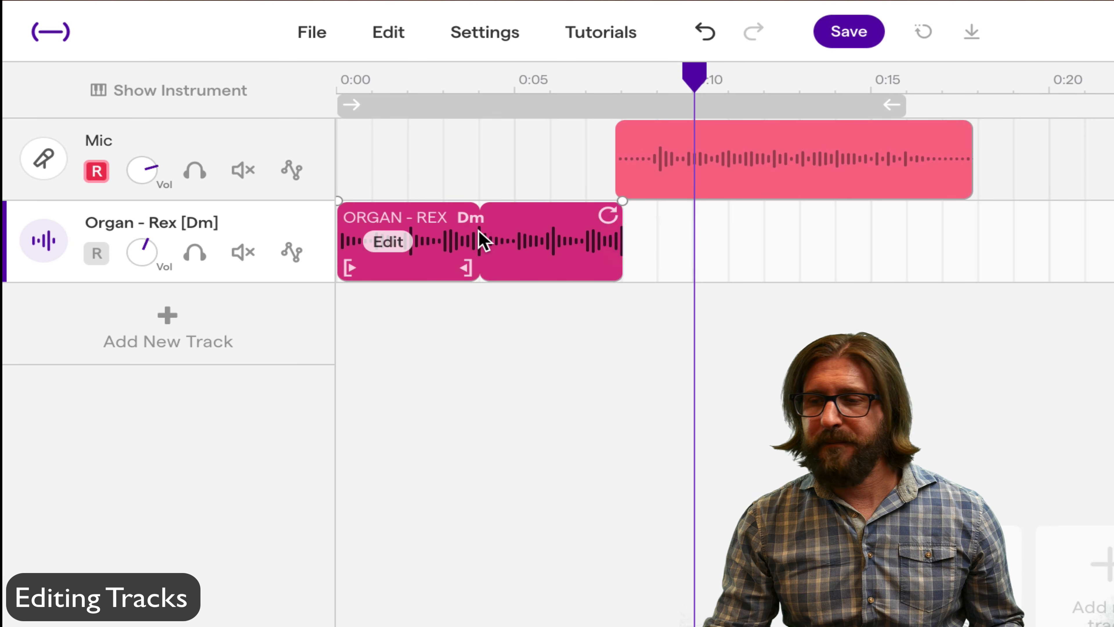
Step: Split the Organ - Rex loop at about 0:04 and delete its second part
drag(695, 76, 478, 70)
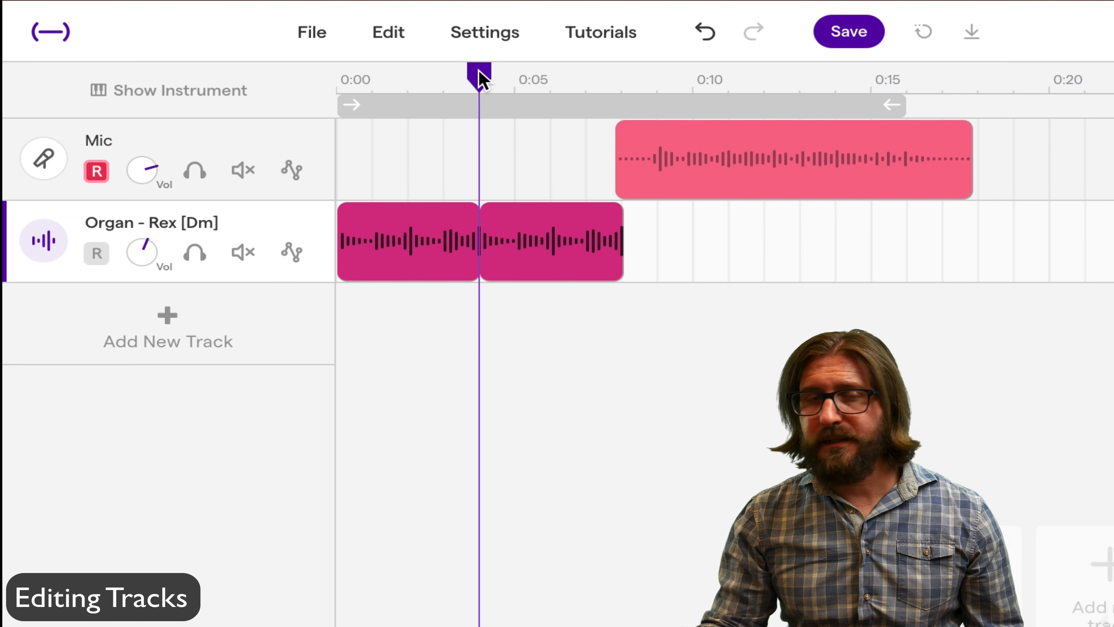
click(381, 38)
click(518, 216)
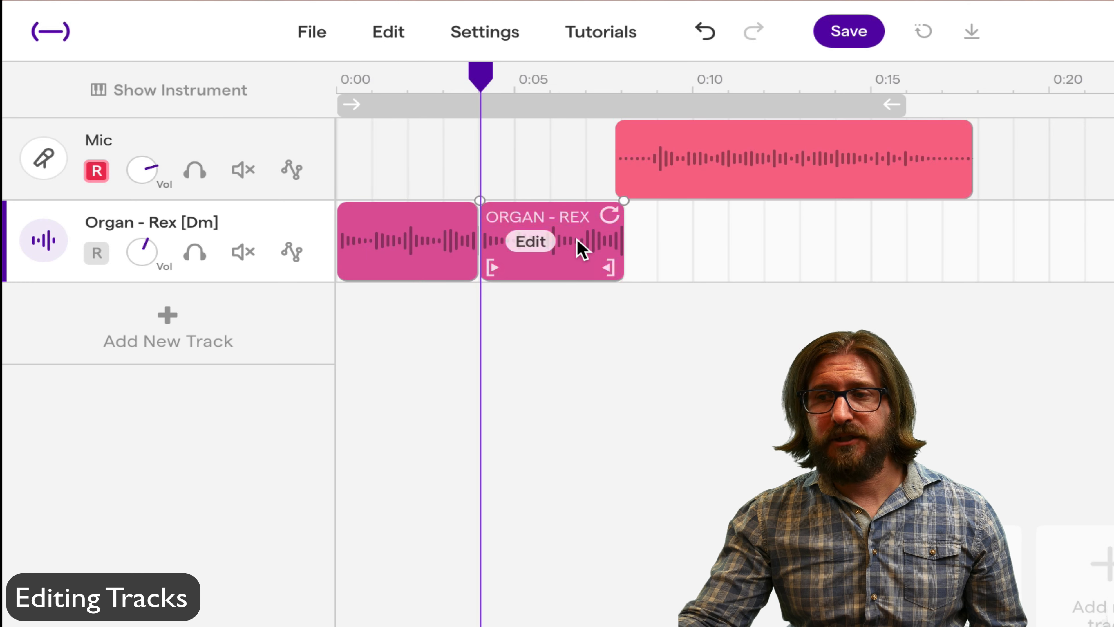
key(Delete)
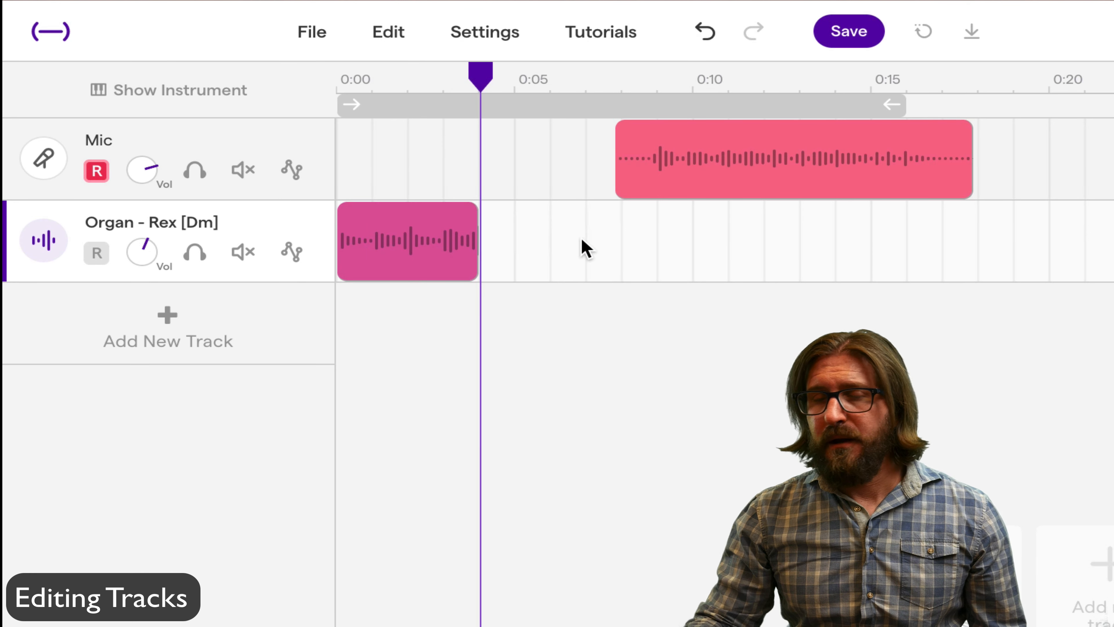
Step: Fade out the organ clip from about 0:01 and move the Mic recording so it starts as the fade begins
click(473, 222)
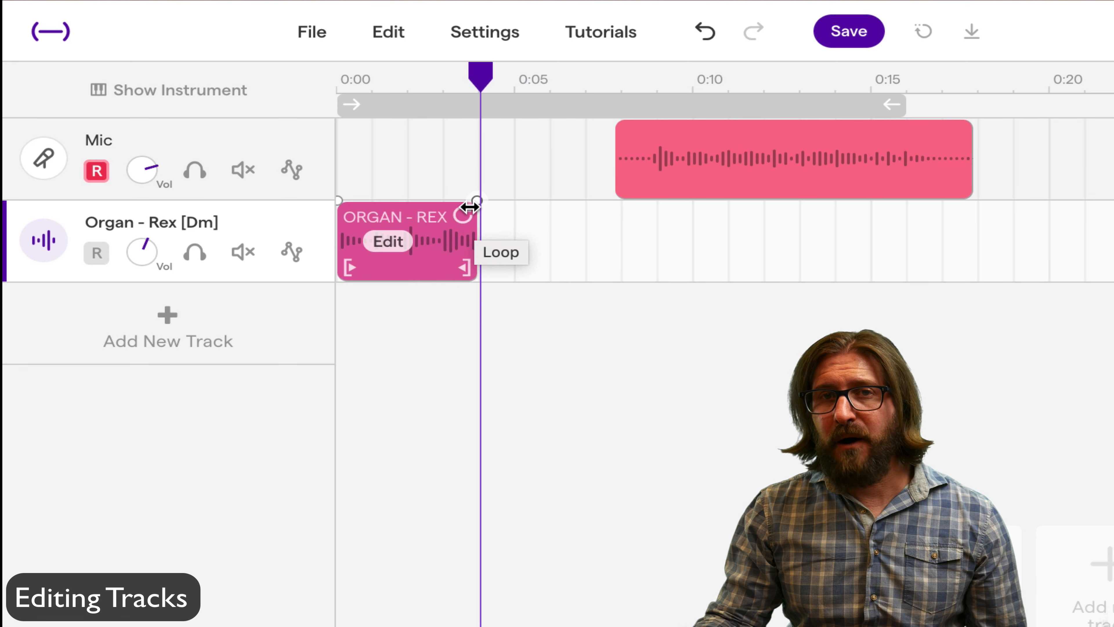
drag(470, 209, 378, 201)
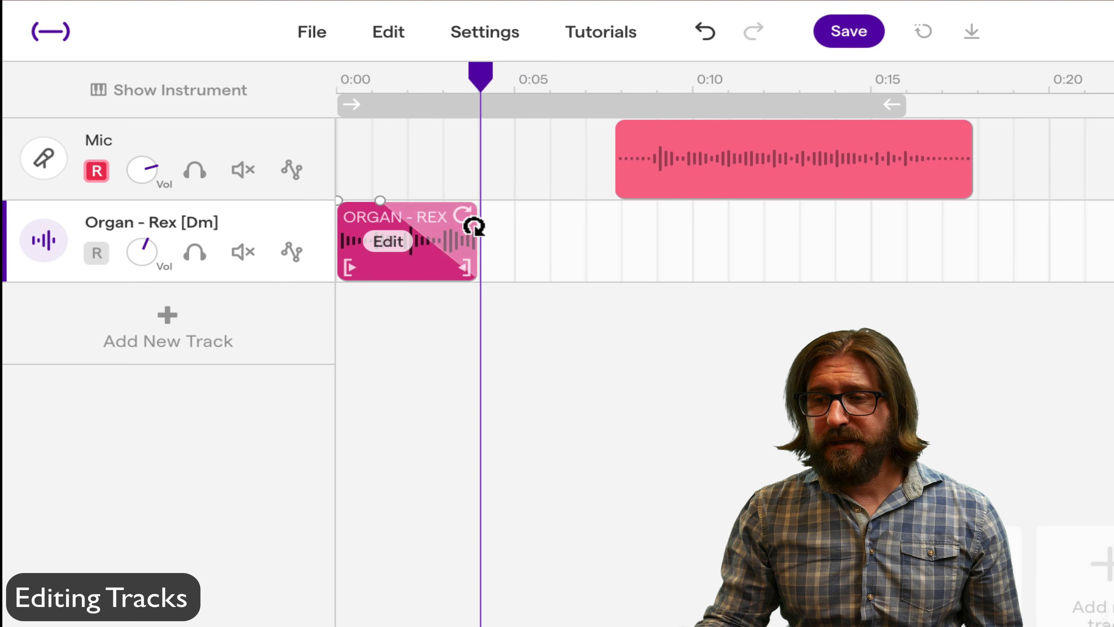
drag(784, 157, 611, 156)
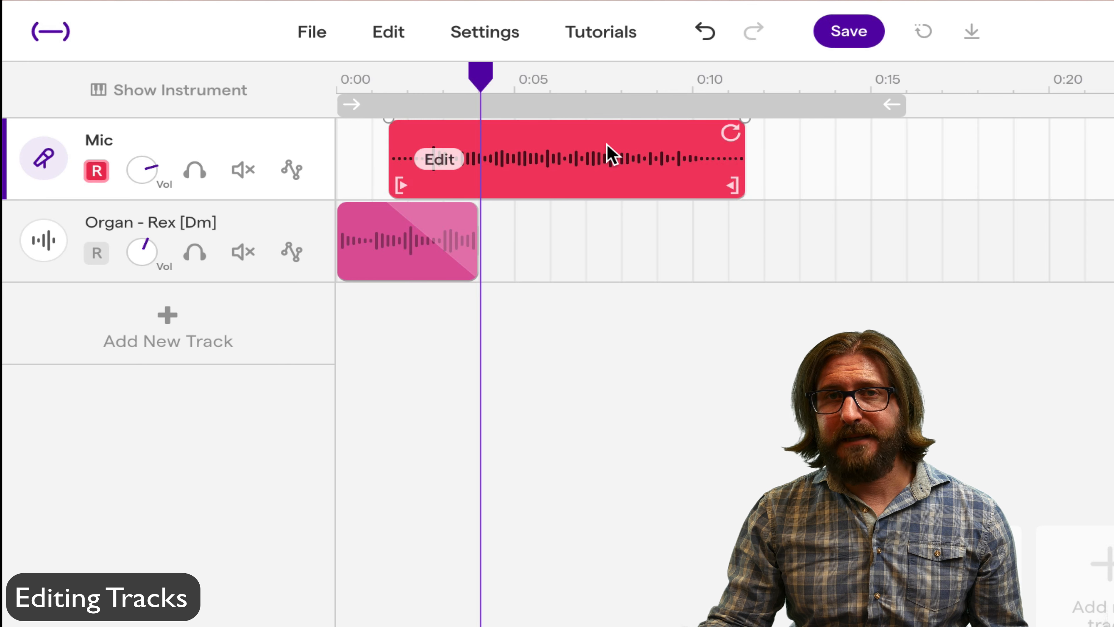
key(space)
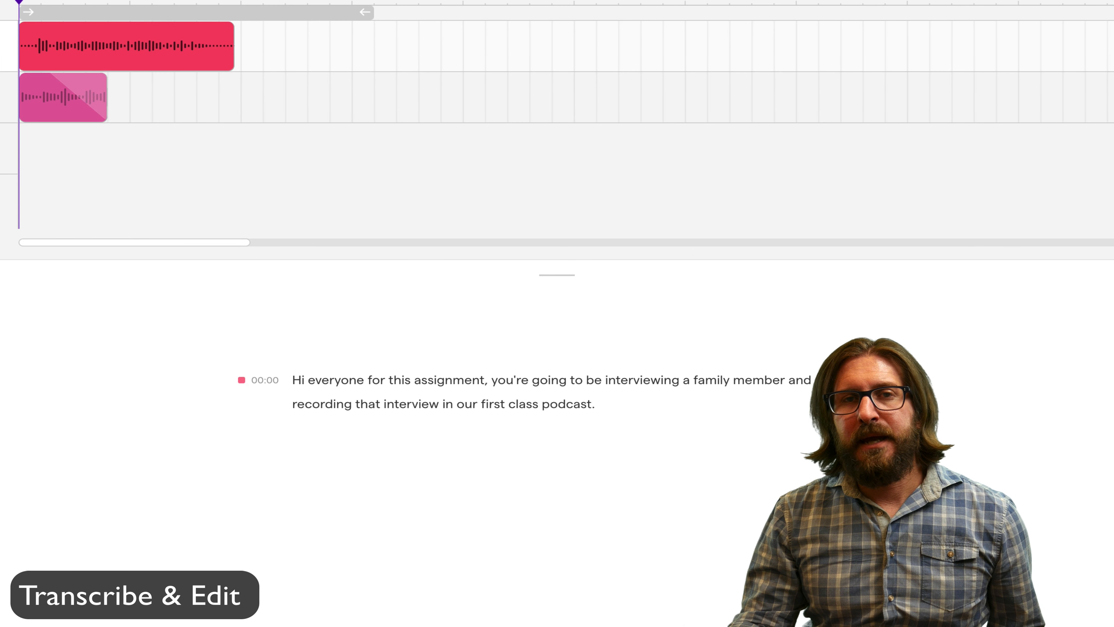
Step: Open the word "everyone" in the transcript for text correction and close the correction
double_click(337, 380)
click(366, 380)
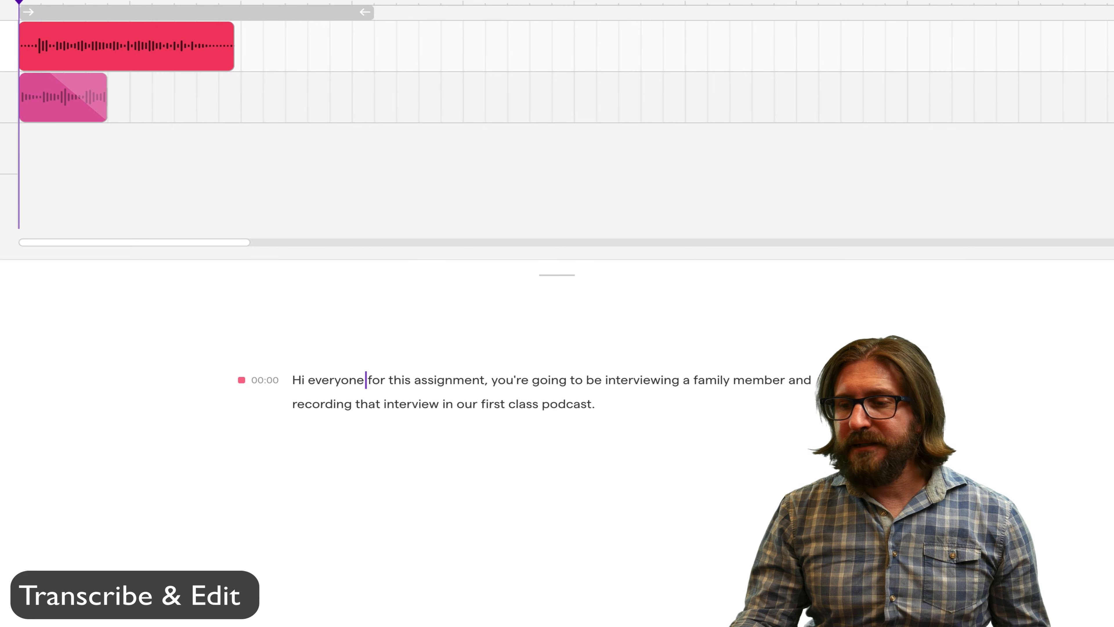
double_click(337, 380)
right_click(350, 380)
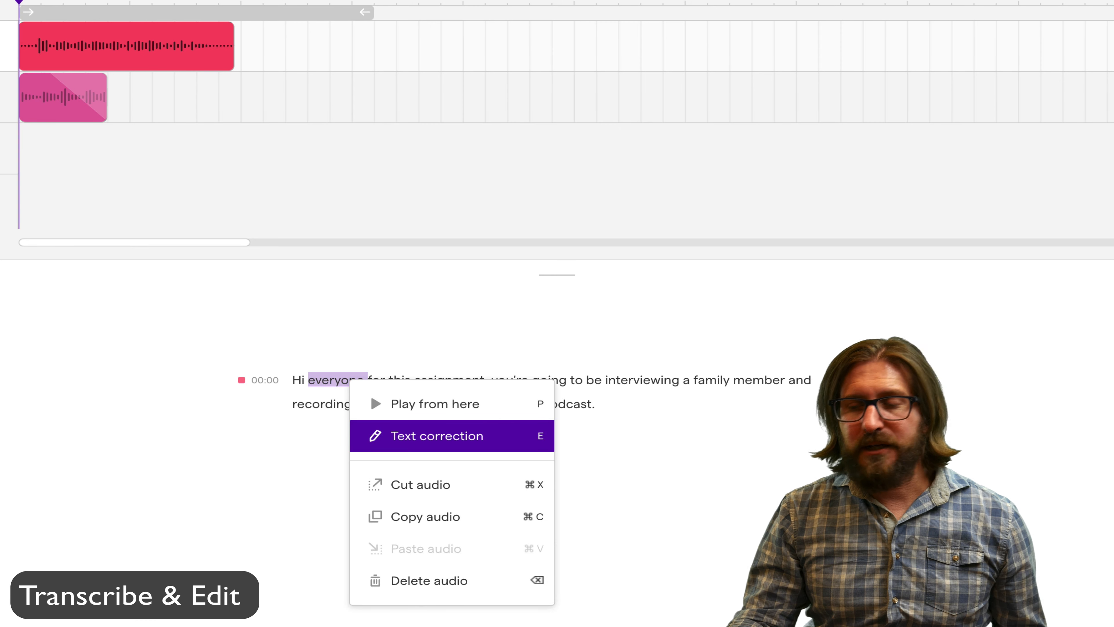
key(e)
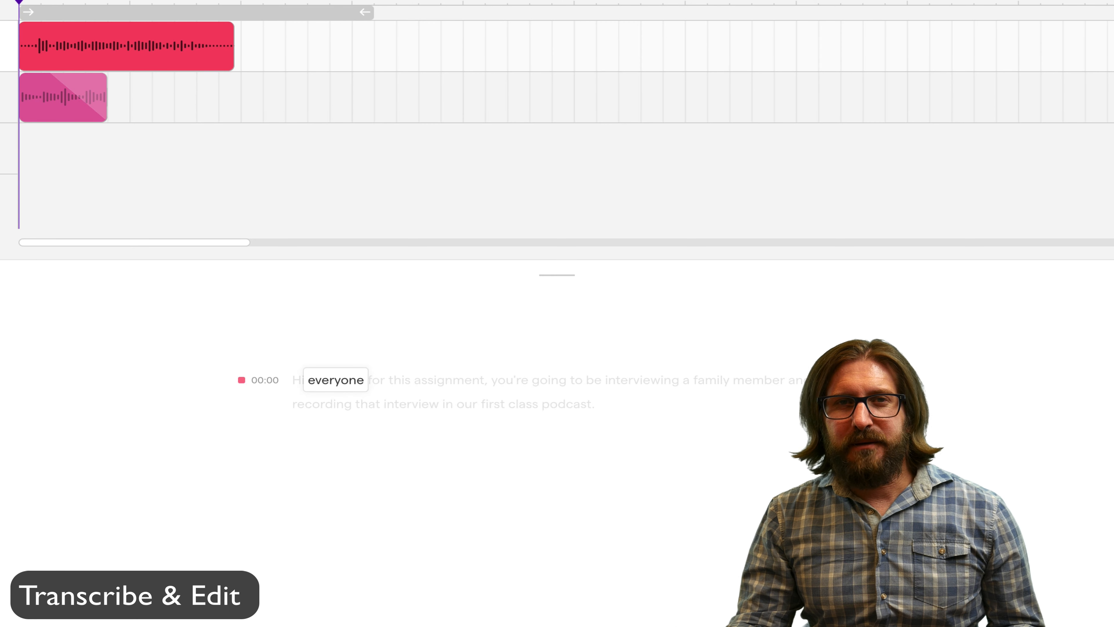
key(Return)
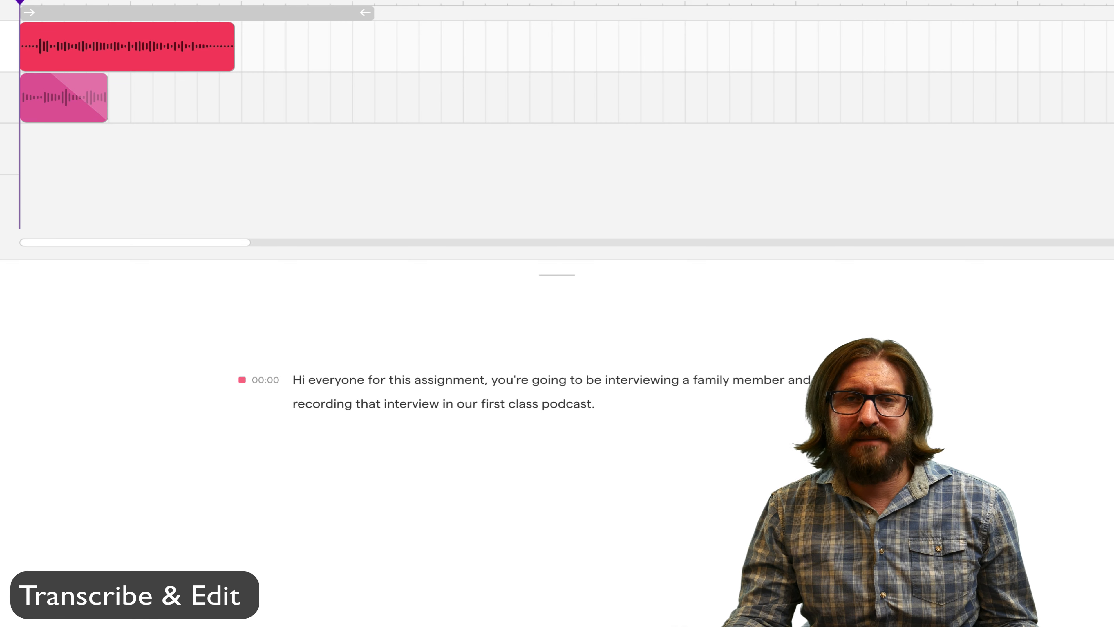
Step: Cut the audio of the transcript phrase "Hi everyone for this assignment," and play back the edited podcast
drag(293, 379, 490, 379)
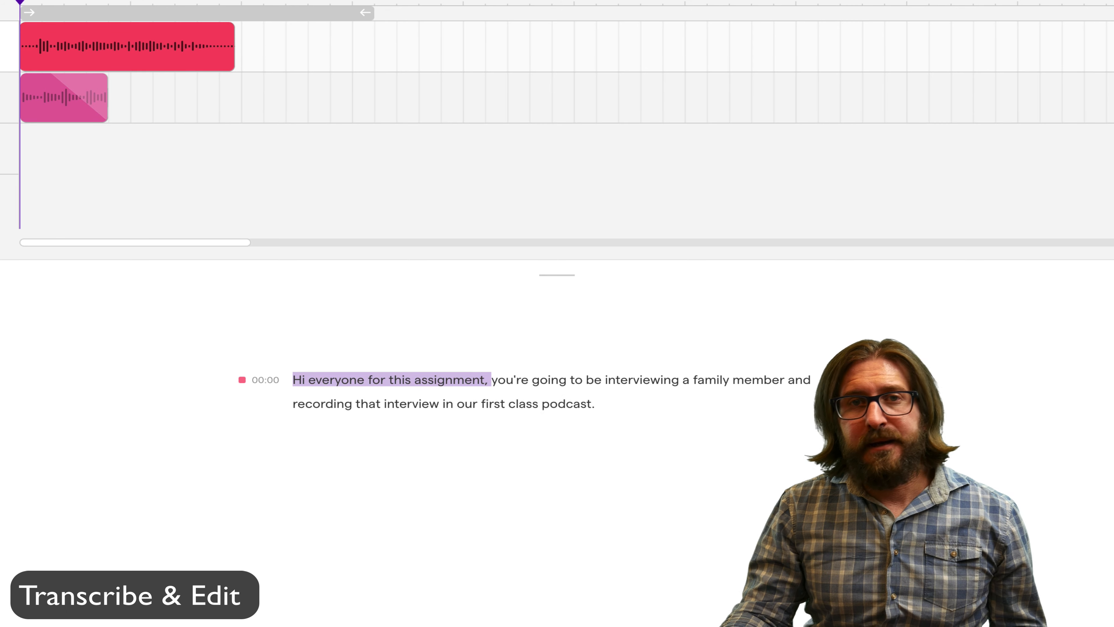
right_click(457, 393)
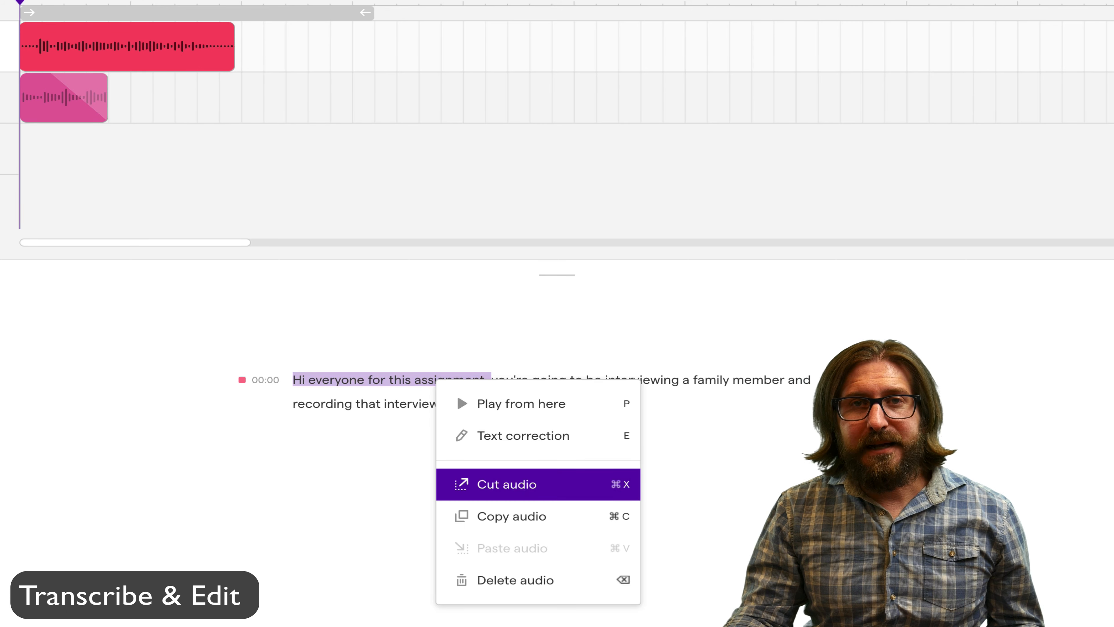
click(482, 485)
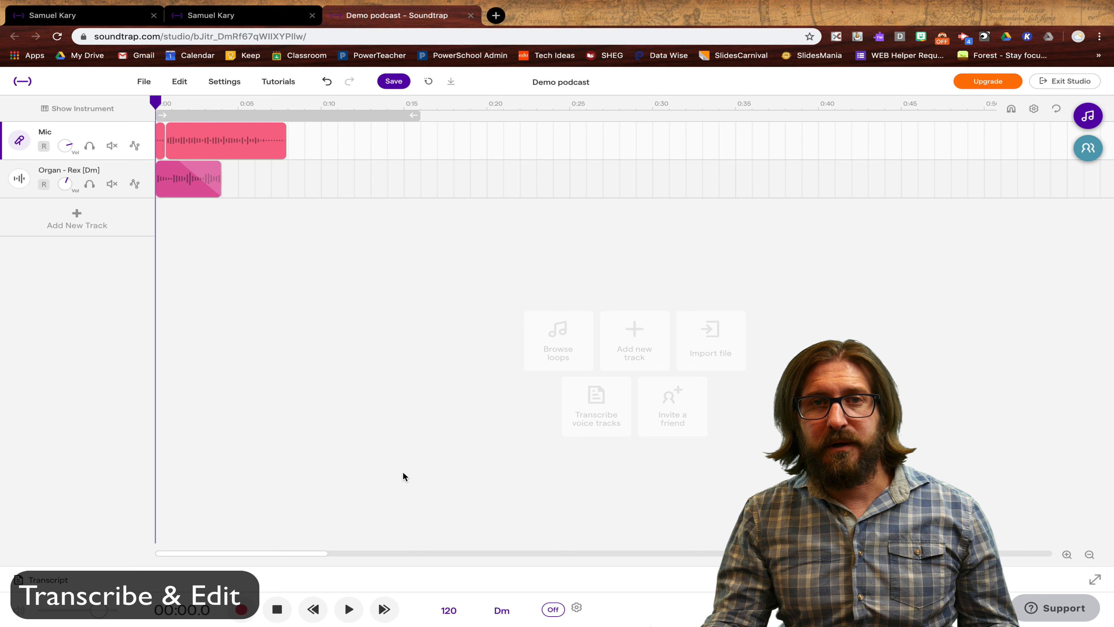
click(345, 604)
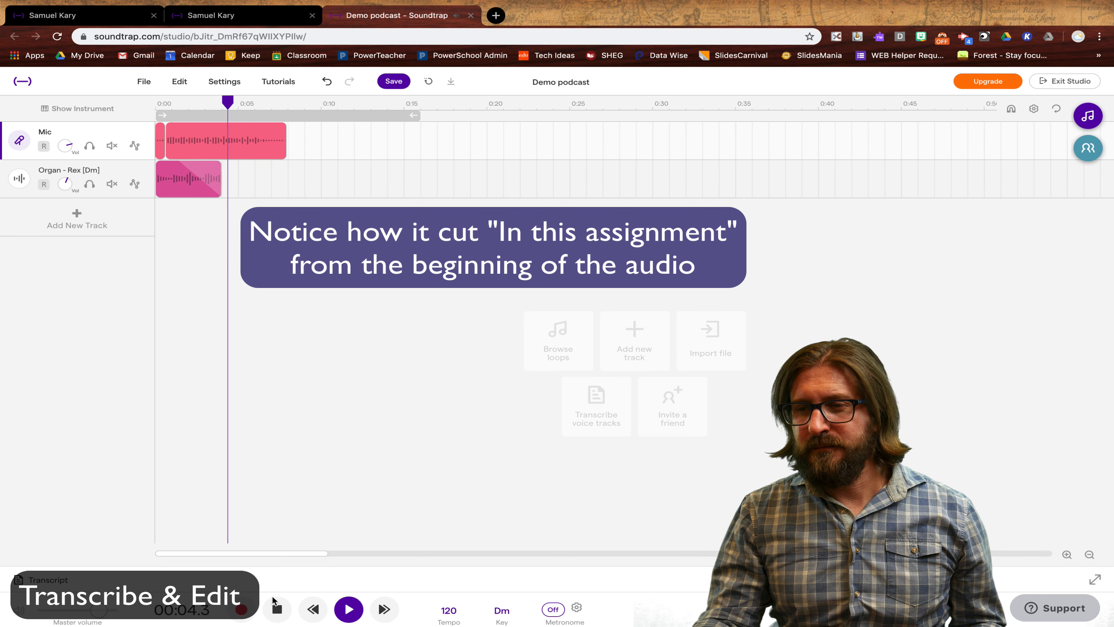
key(space)
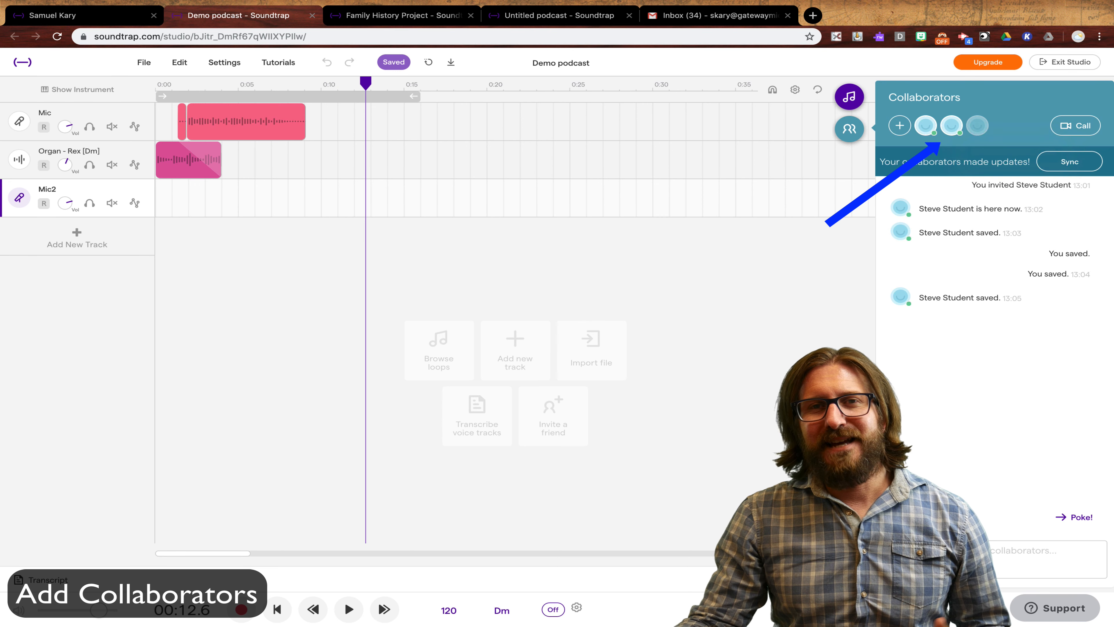
Step: Sync the collaborators' updates into the podcast and create an assignment from the Demo podcast project
click(1070, 161)
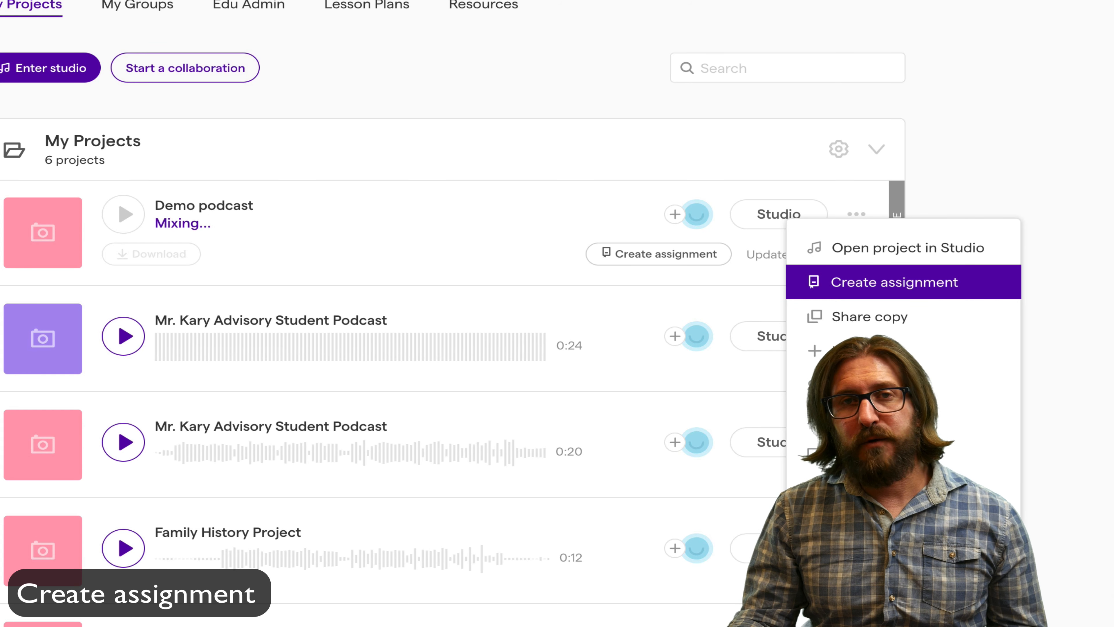
click(895, 282)
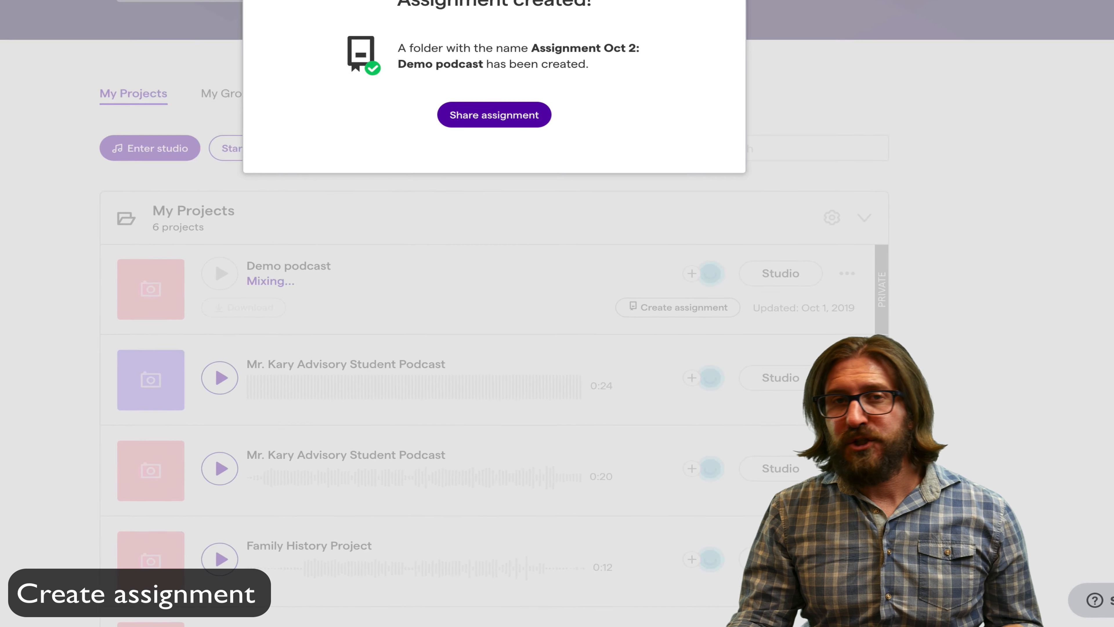
Step: Share the Demo podcast assignment to Google Classroom, with The New EdTech Classroom 6.1 as the class
click(544, 201)
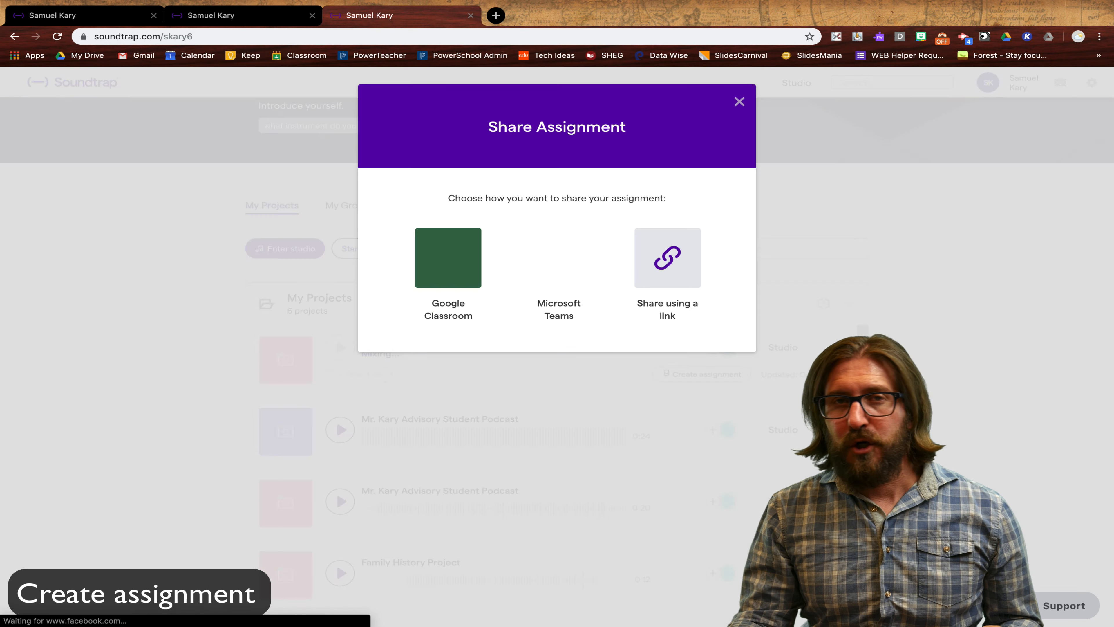
click(448, 272)
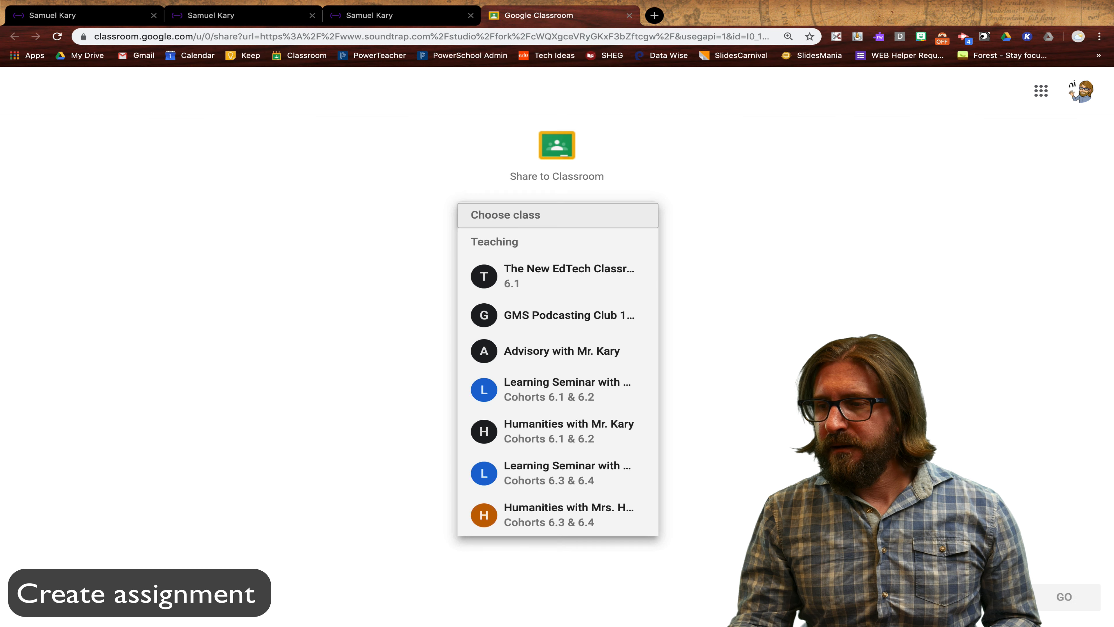
click(557, 275)
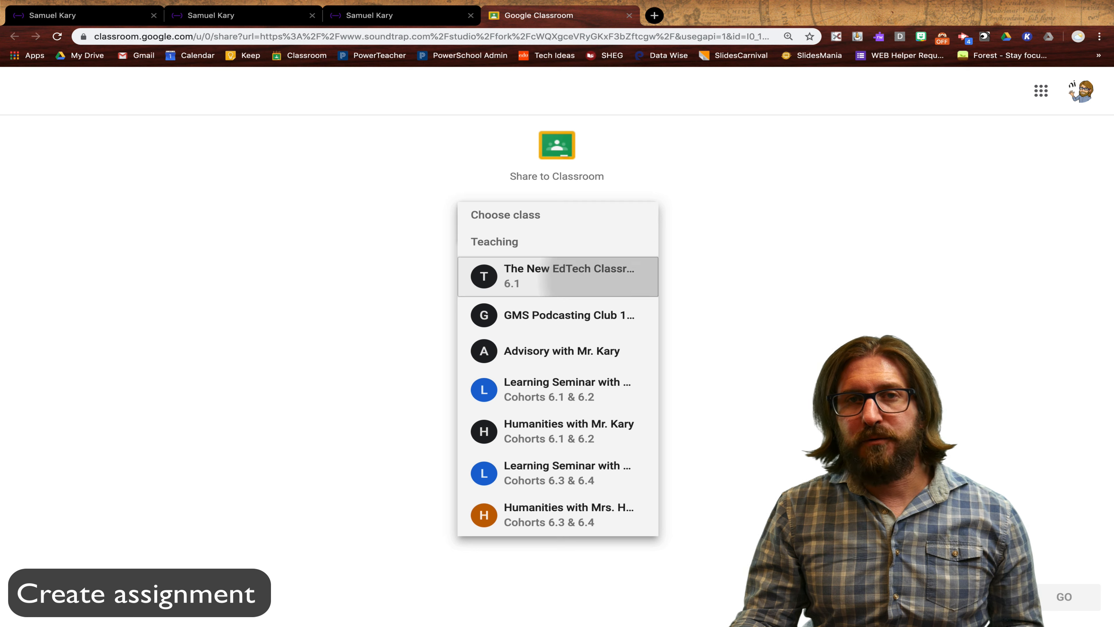
click(557, 281)
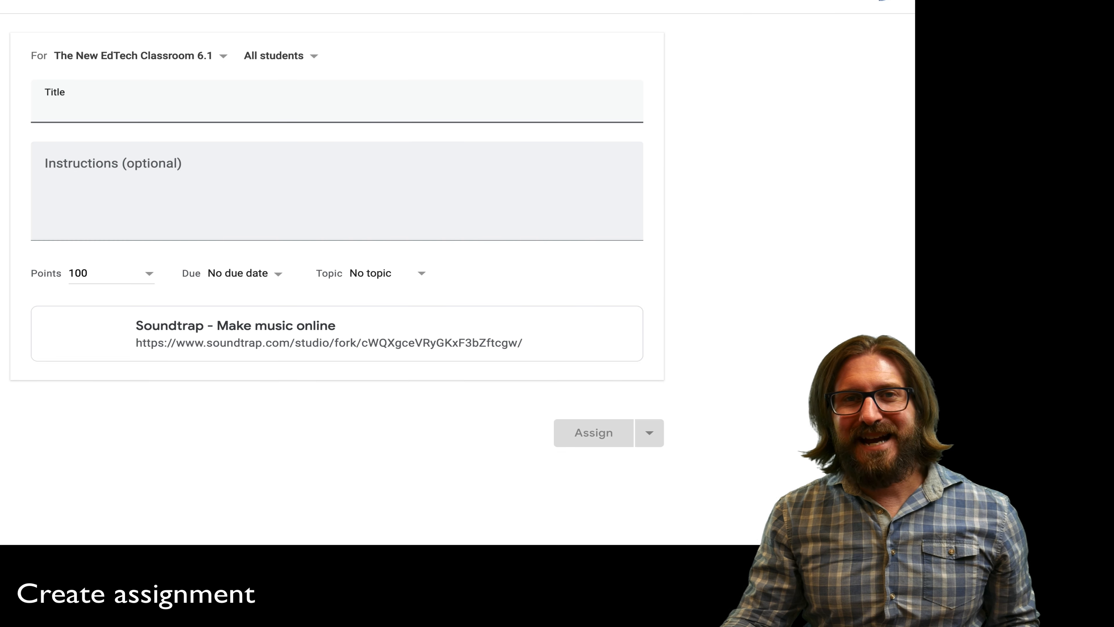
Step: Title the Classroom assignment "Demo podcast", set its due date to Oct 4 and its topic to Projects
text(Demo podcast)
click(243, 274)
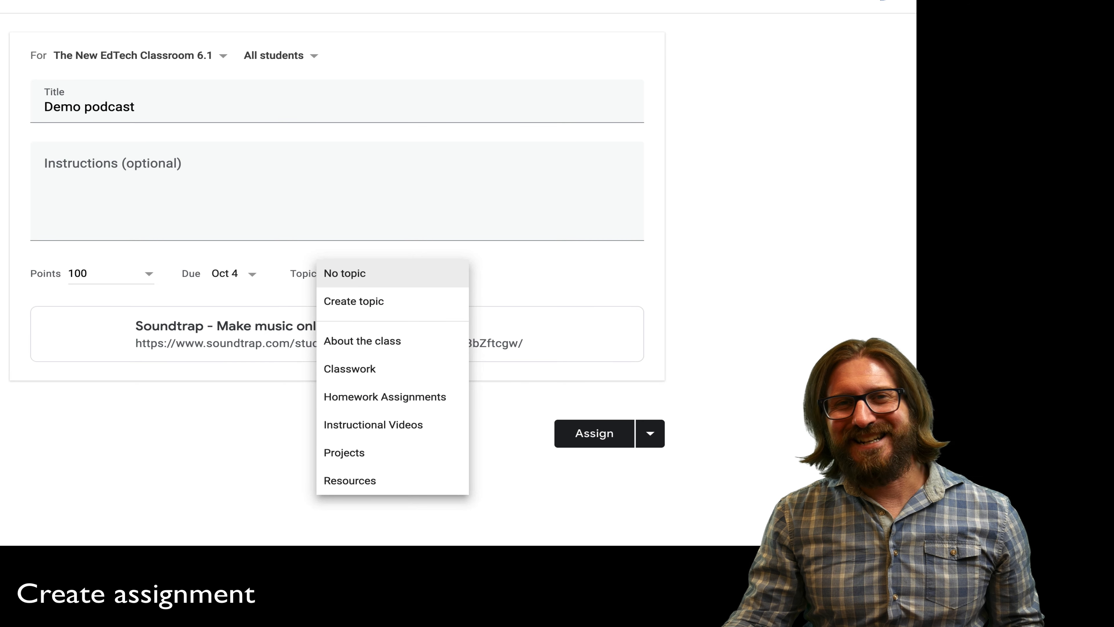
click(344, 452)
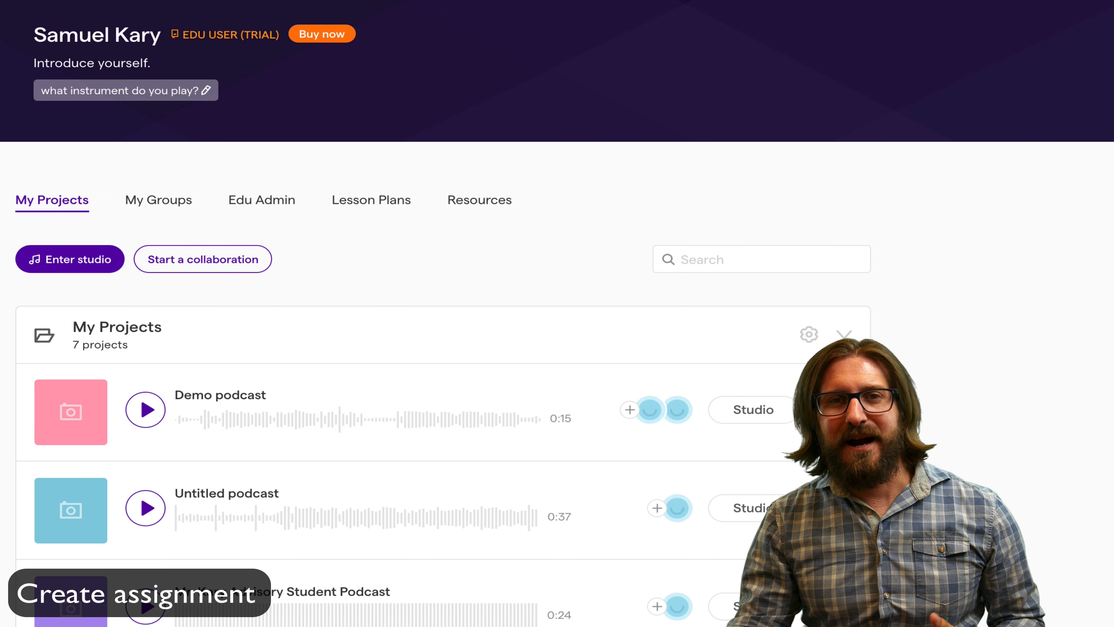
Step: In the Soundtrap projects, expand the "Assignment Sep 29: Family History Project" folder and open the options of the student's submitted project
scroll(439, 307, down, 6)
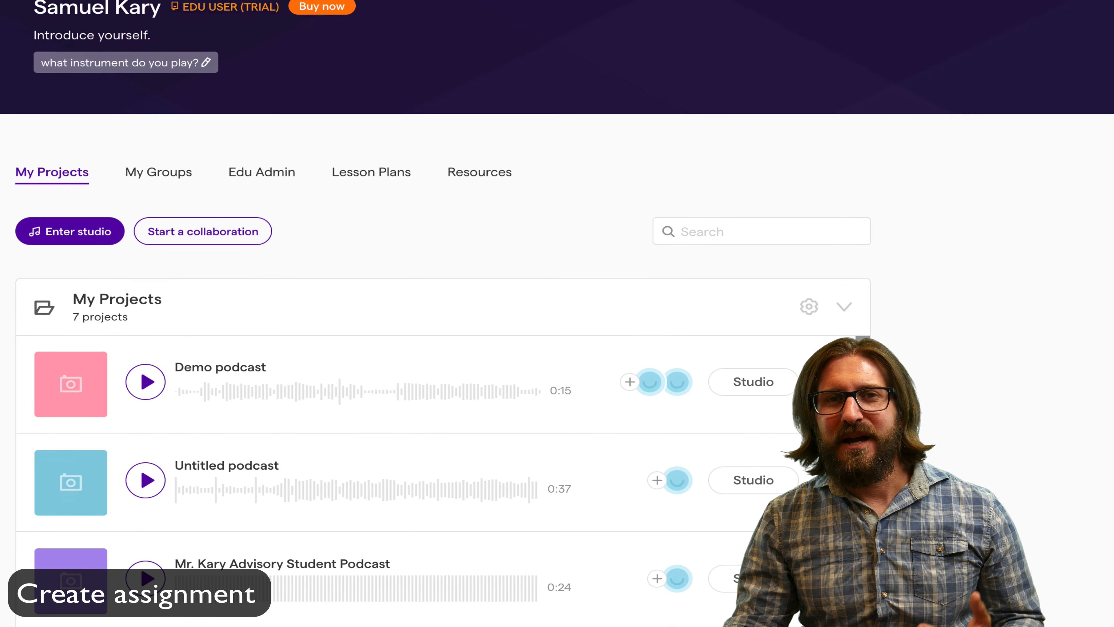
scroll(439, 307, down, 10)
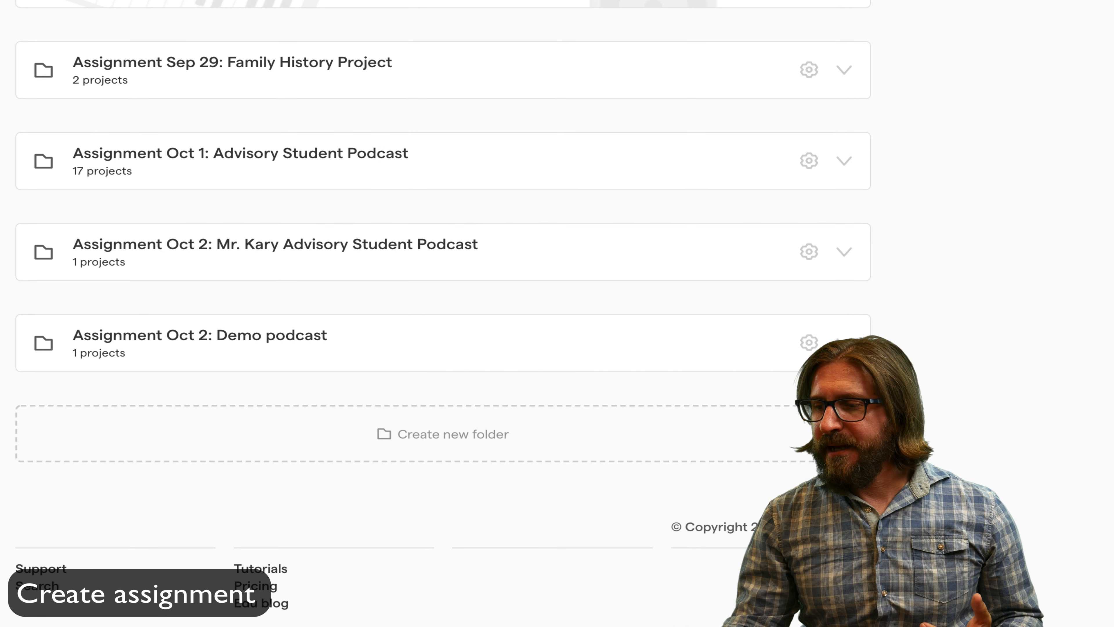
click(844, 70)
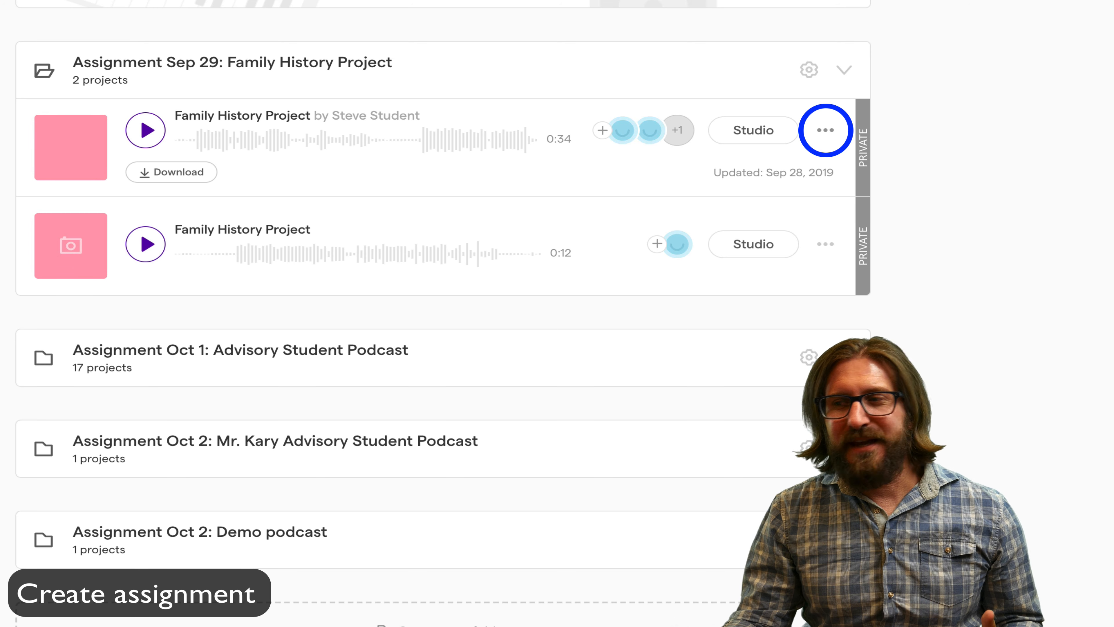
click(825, 130)
mouse_move(878, 360)
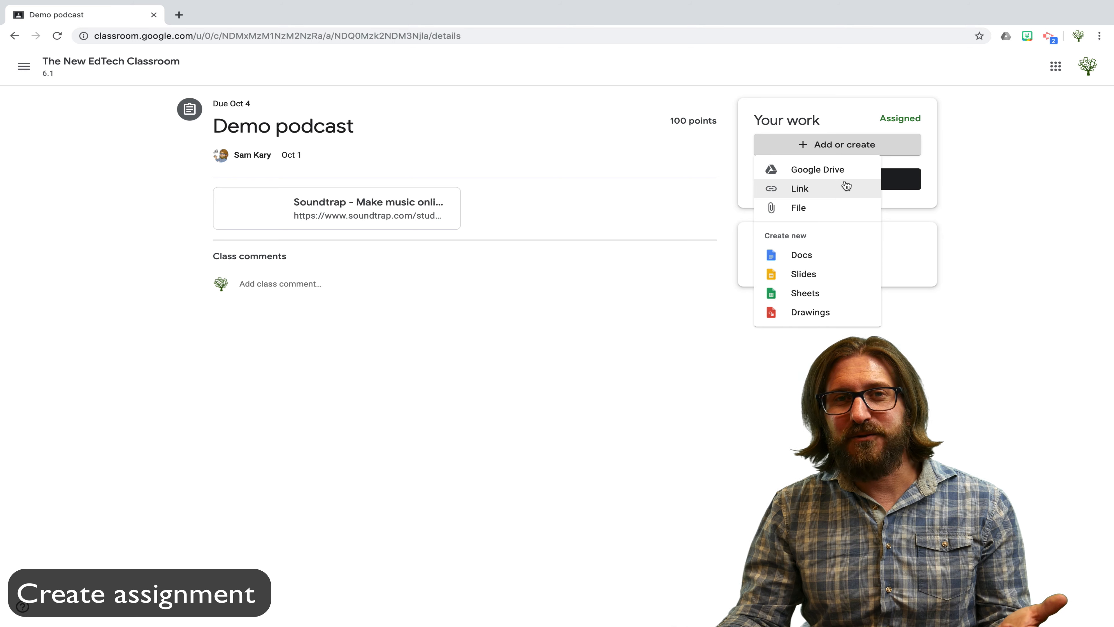
Step: In the student's Google Classroom view, choose to add a file as work for the Demo podcast assignment
click(841, 207)
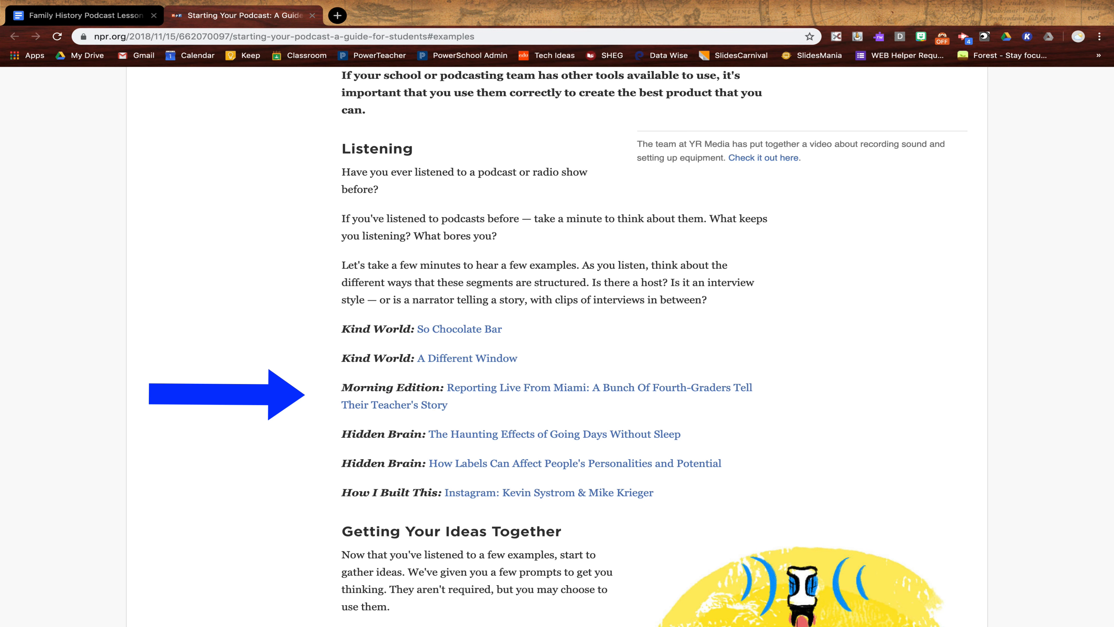
Step: Switch to the Family History Podcast Lesson document and open its "Based on what you learned" link to read the podcast definition
click(83, 16)
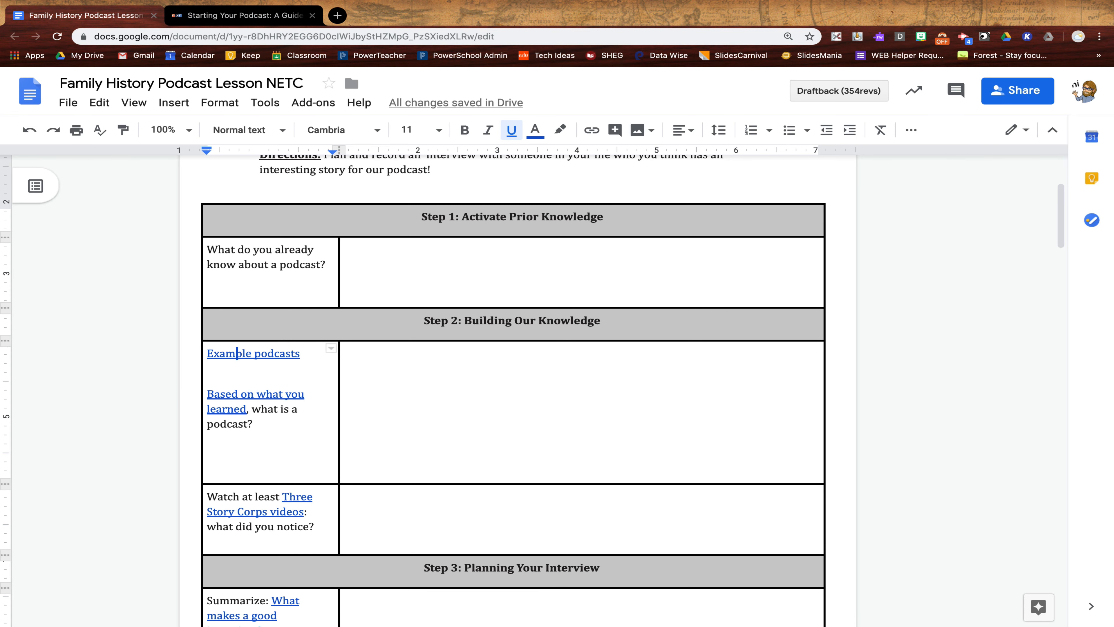
click(221, 394)
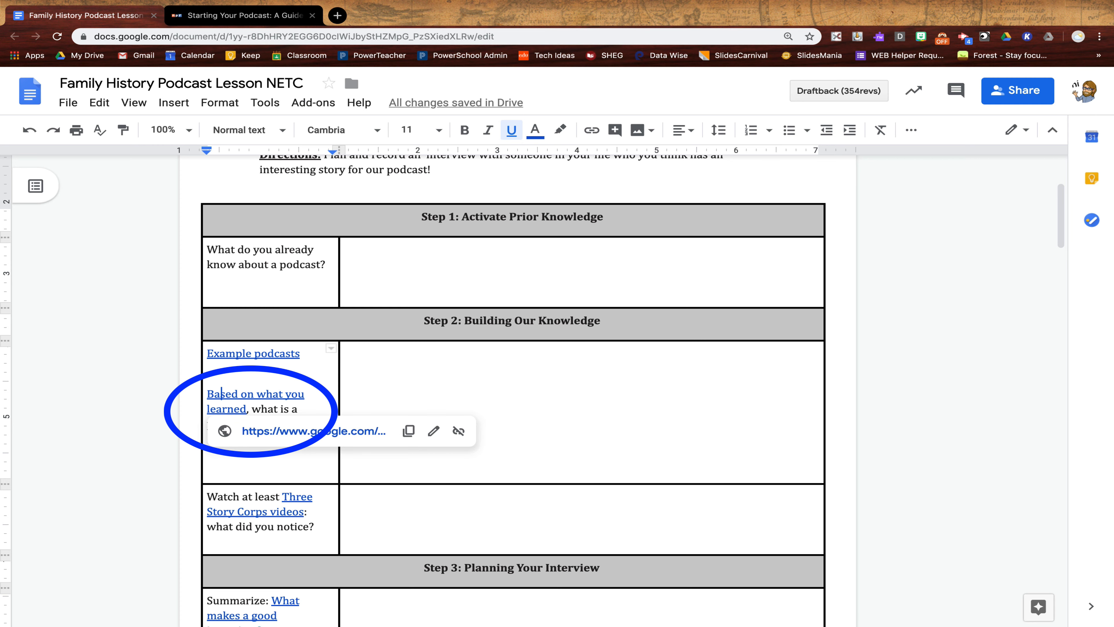
click(311, 430)
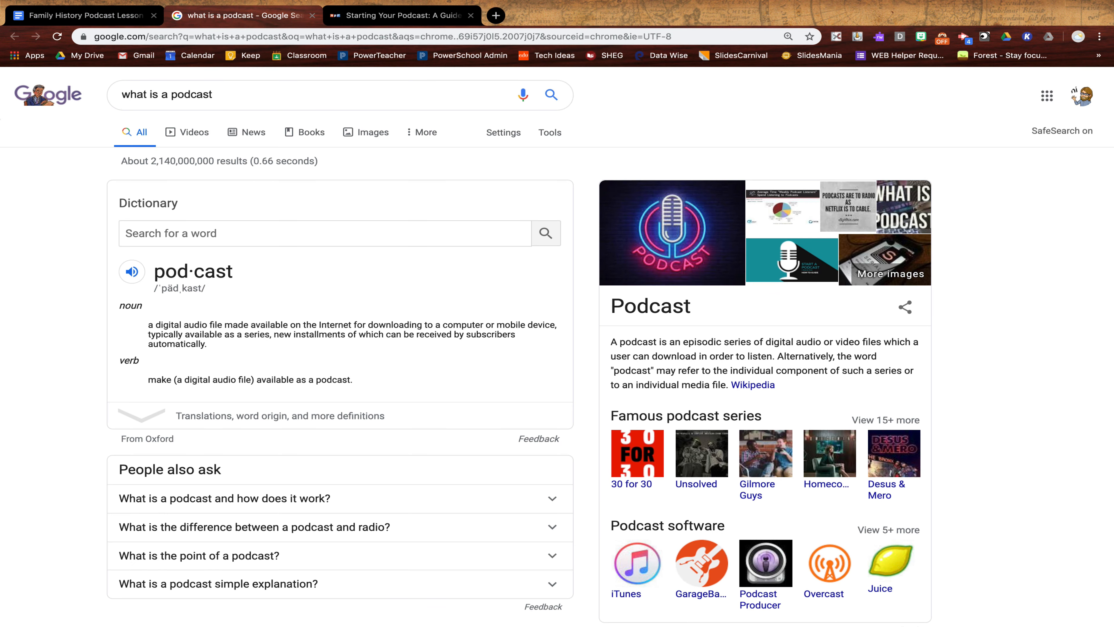
scroll(557, 351, down, 1)
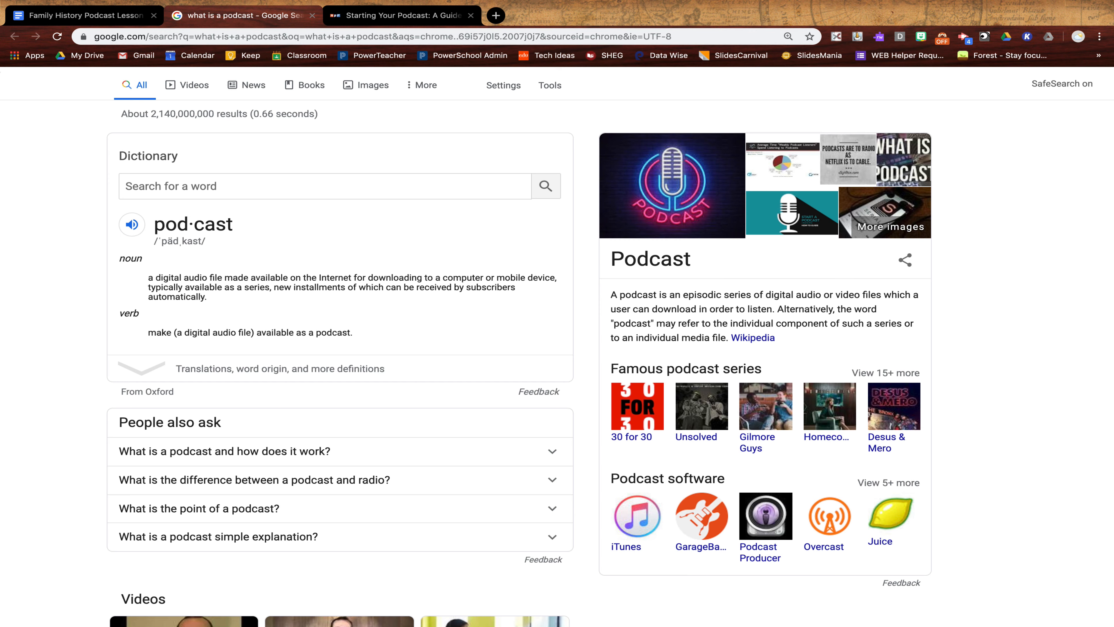
Step: Return to the Family History Podcast Lesson document and open its "Three Story Corps videos" link
click(83, 15)
scroll(513, 390, down, 3)
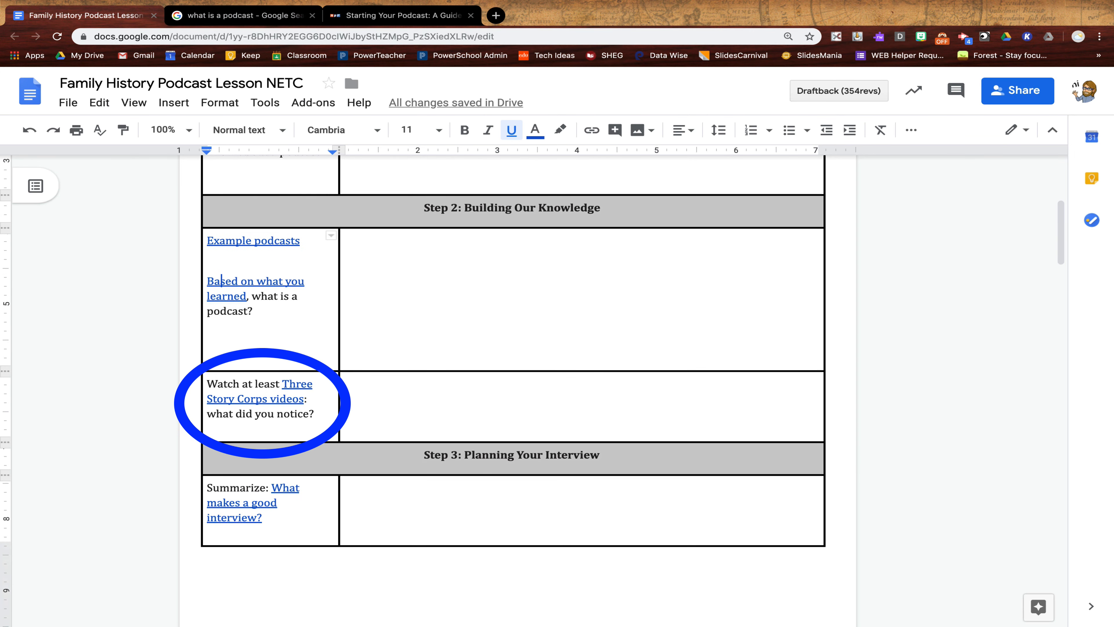
click(268, 399)
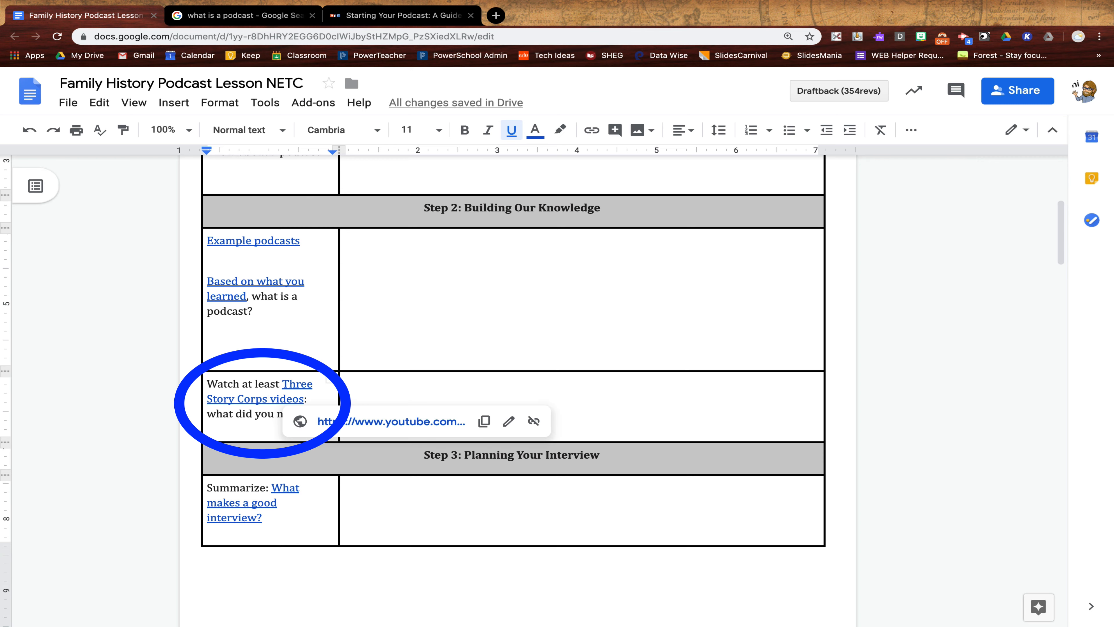
click(404, 422)
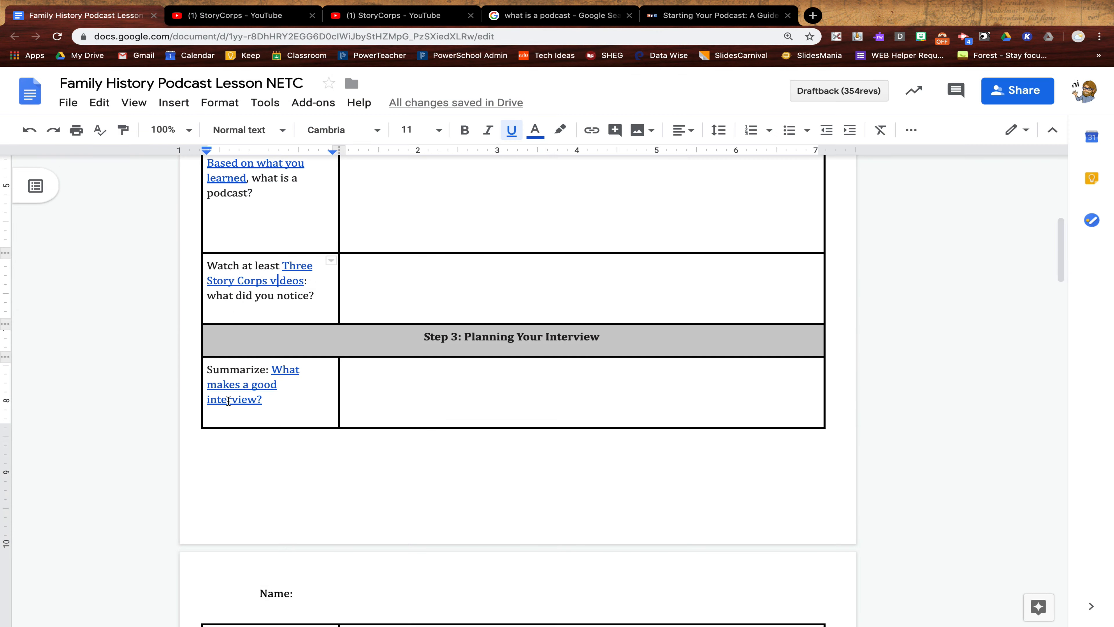
Step: Open the lesson's "What makes a good interview?" link and review the interview planning questions on the document's second page
click(228, 401)
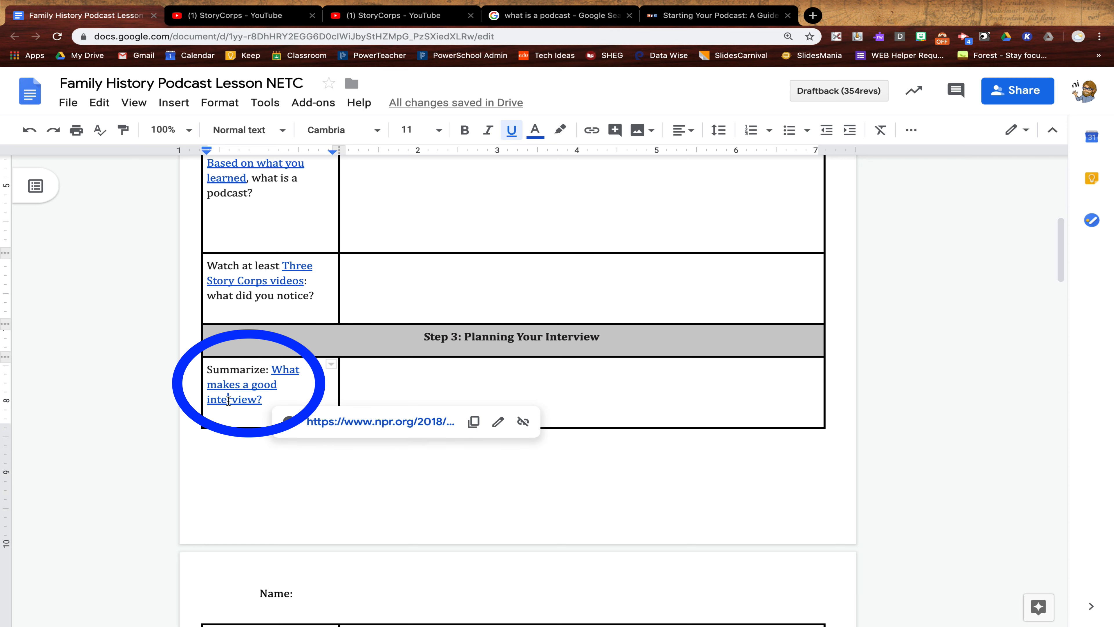
click(326, 420)
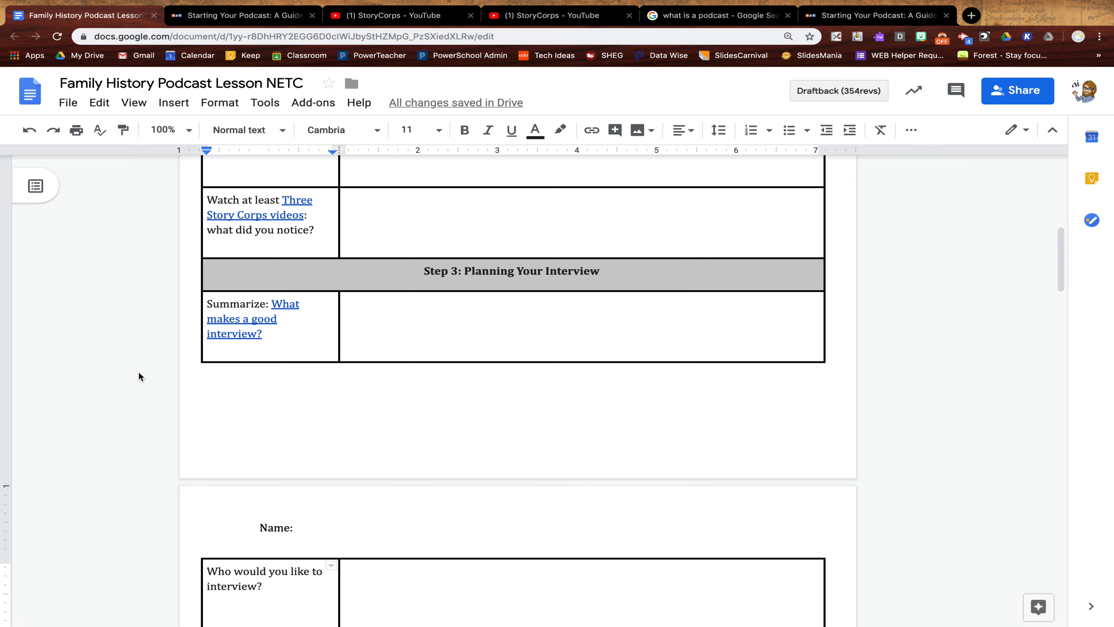
scroll(138, 371, down, 2)
scroll(139, 376, down, 5)
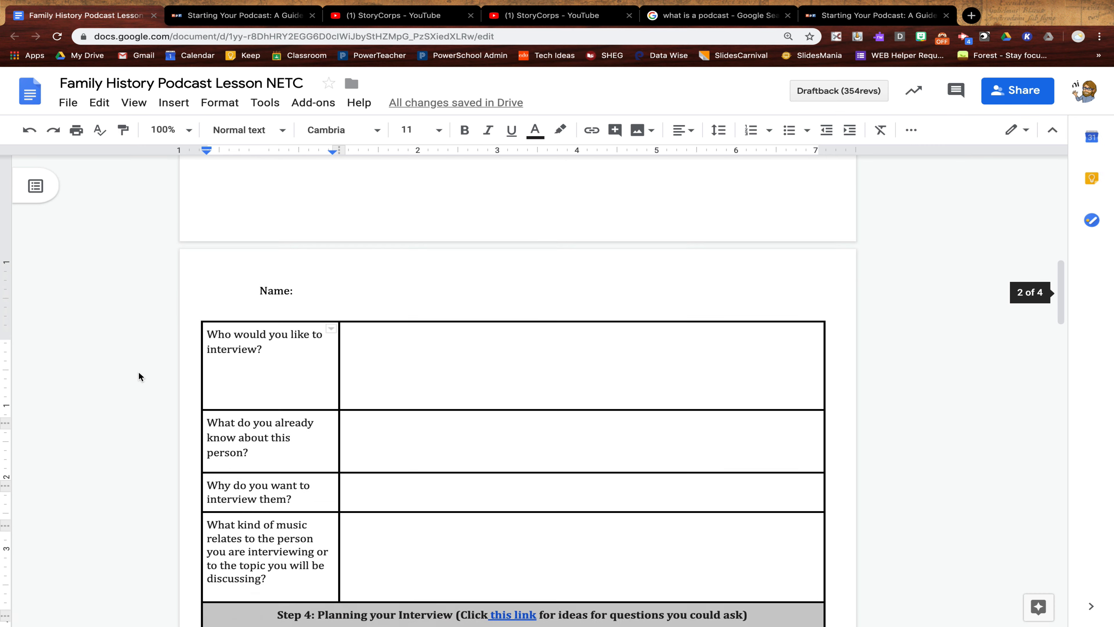